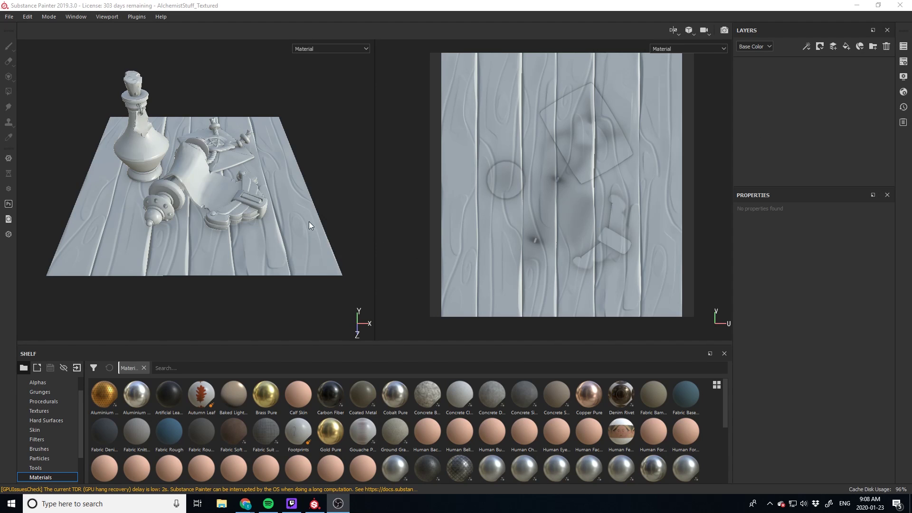
Step: Switch the environment map from Panorama to Soft 1Front in Display Settings
{"action": "mouse_move", "coordinate": [240, 212]}
{"action": "left_mouse_down", "text": "alt"}
{"action": "mouse_move", "coordinate": [224, 230]}
{"action": "mouse_move", "coordinate": [233, 207]}
{"action": "left_mouse_up", "text": "alt"}
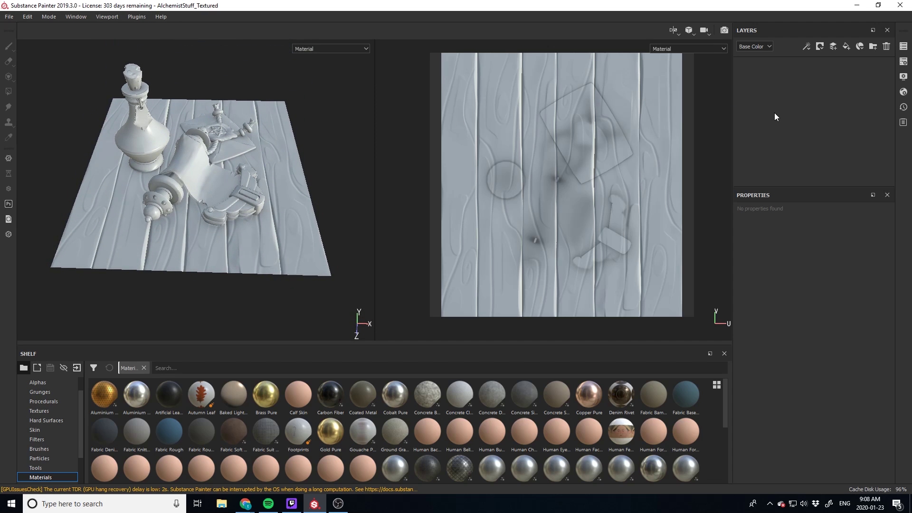
{"action": "left_click_drag", "start_coordinate": [240, 121], "coordinate": [211, 246], "text": "alt"}
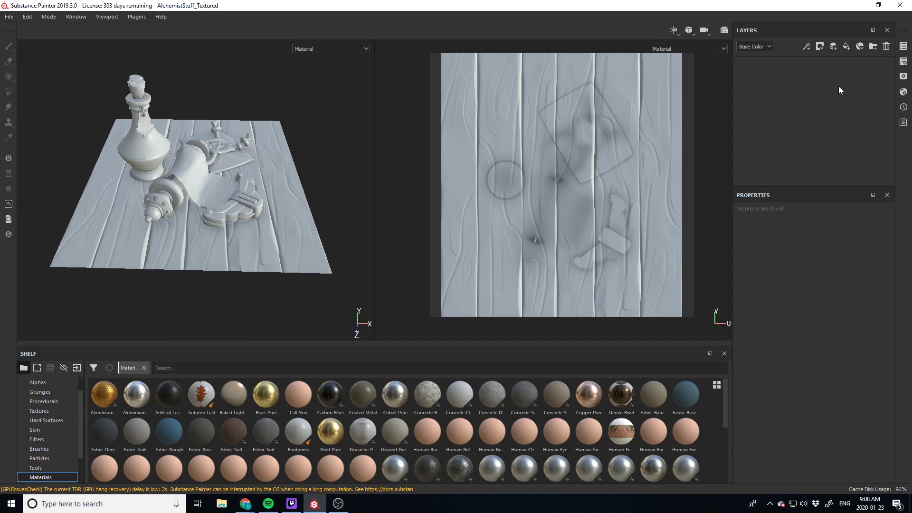
{"action": "left_click", "coordinate": [904, 76]}
{"action": "left_click", "coordinate": [819, 158]}
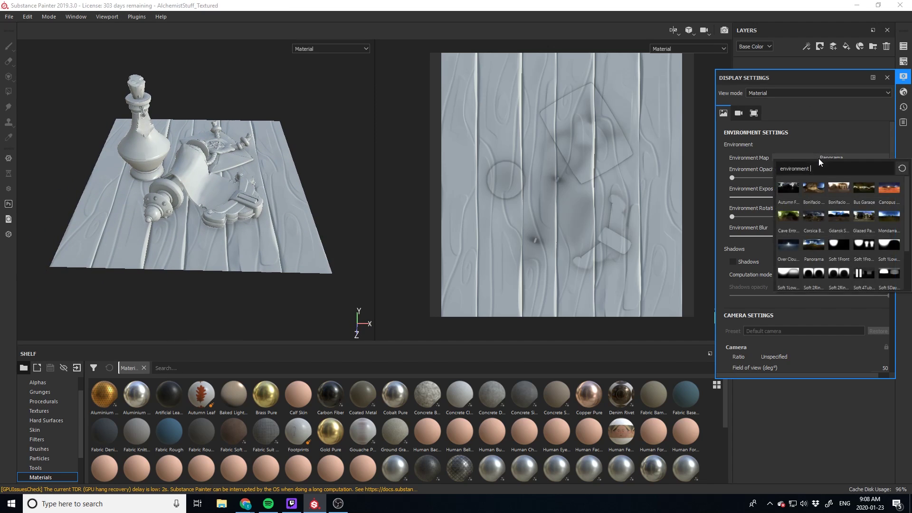
{"action": "key", "text": "Escape"}
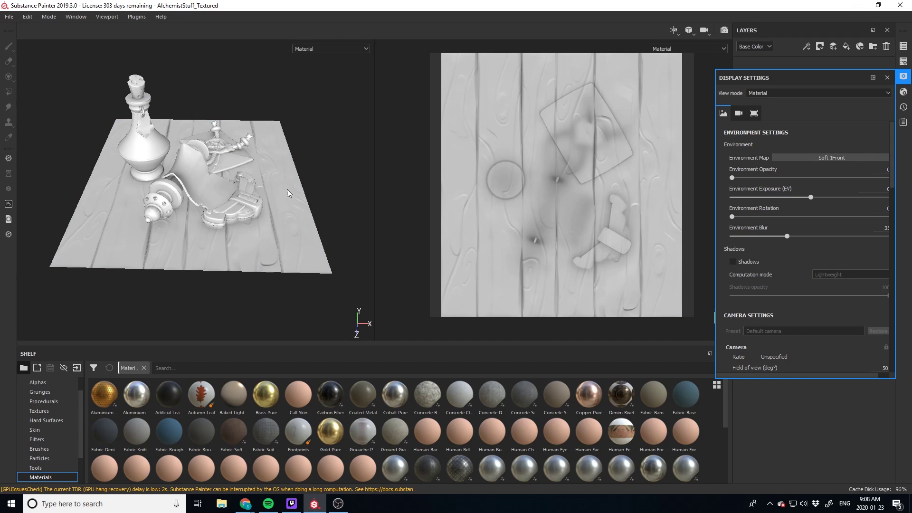
{"action": "left_click_drag", "start_coordinate": [285, 193], "coordinate": [279, 200], "text": "alt"}
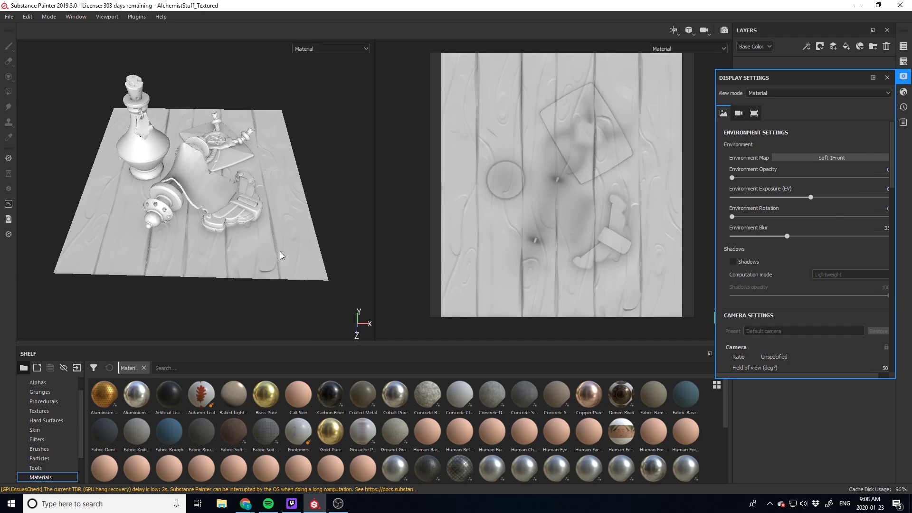
{"action": "left_click", "coordinate": [886, 77]}
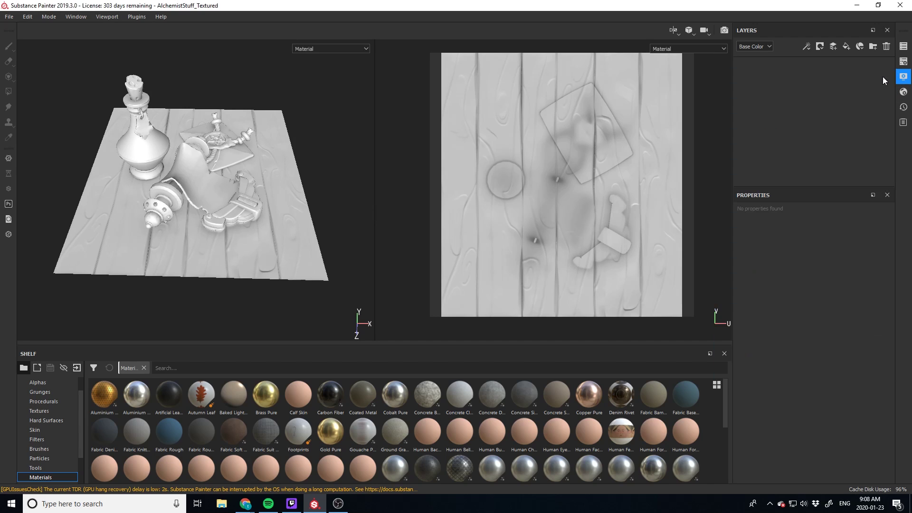
Step: Add a new fill layer named Base
{"action": "left_click", "coordinate": [840, 54]}
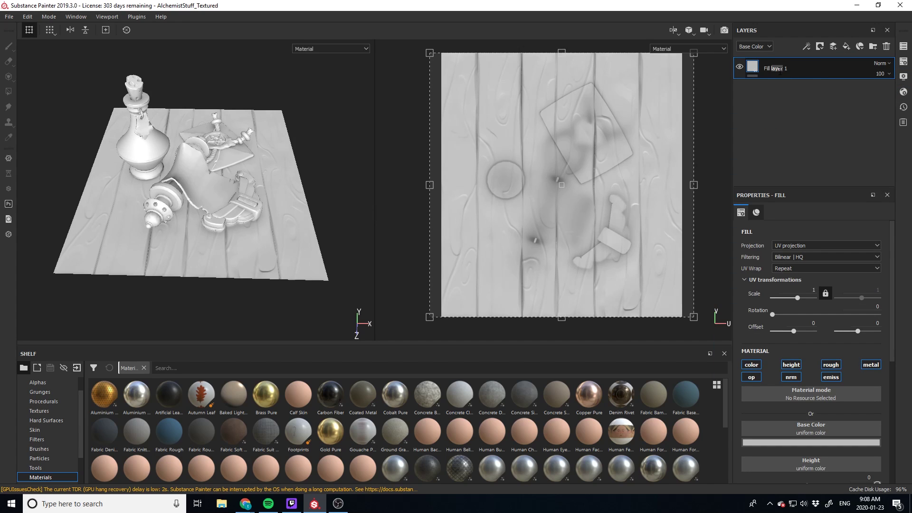
{"action": "type", "text": "Base"}
{"action": "key", "text": "Return"}
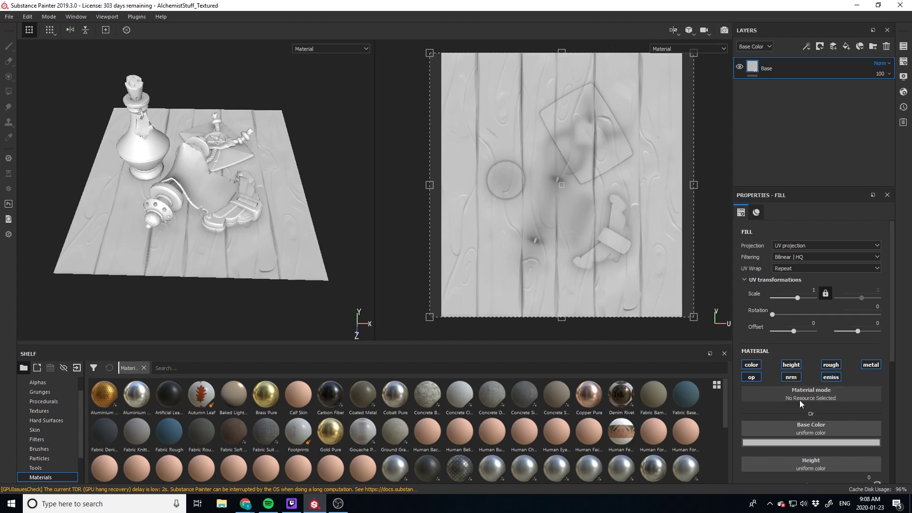
Step: Set the Base layer's base colour to a dark brown
{"action": "scroll", "coordinate": [811, 440], "scroll_direction": "down", "scroll_amount": 1}
{"action": "scroll", "coordinate": [804, 442], "scroll_direction": "down", "scroll_amount": 4}
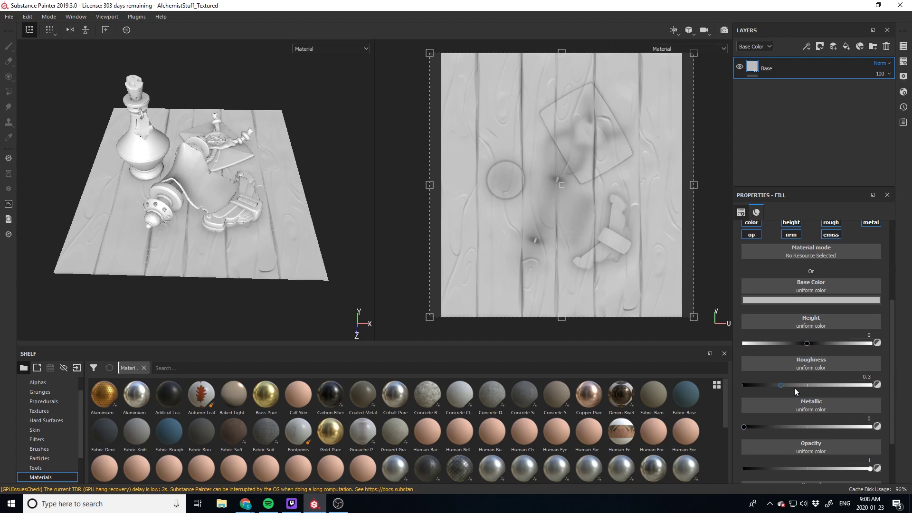
{"action": "scroll", "coordinate": [763, 370], "scroll_direction": "up", "scroll_amount": 5}
{"action": "left_click", "coordinate": [780, 444]}
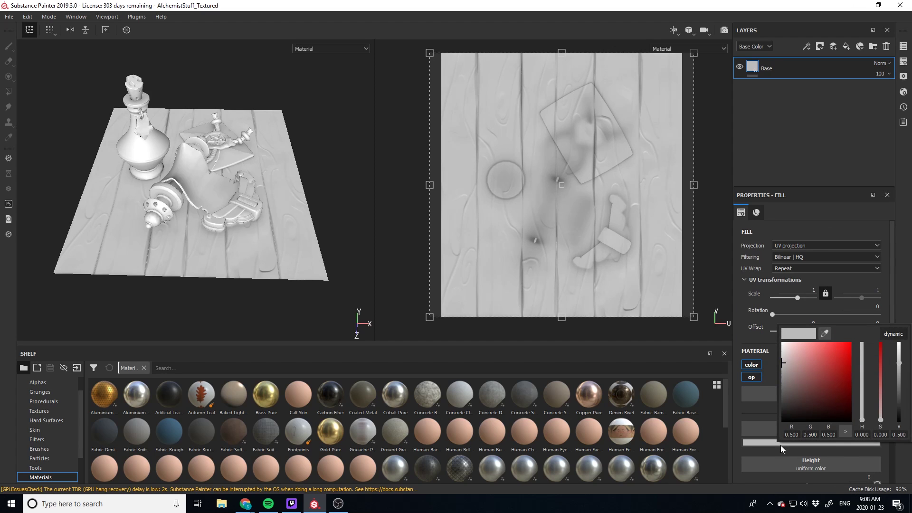
{"action": "left_click", "coordinate": [843, 407]}
{"action": "left_click", "coordinate": [863, 416]}
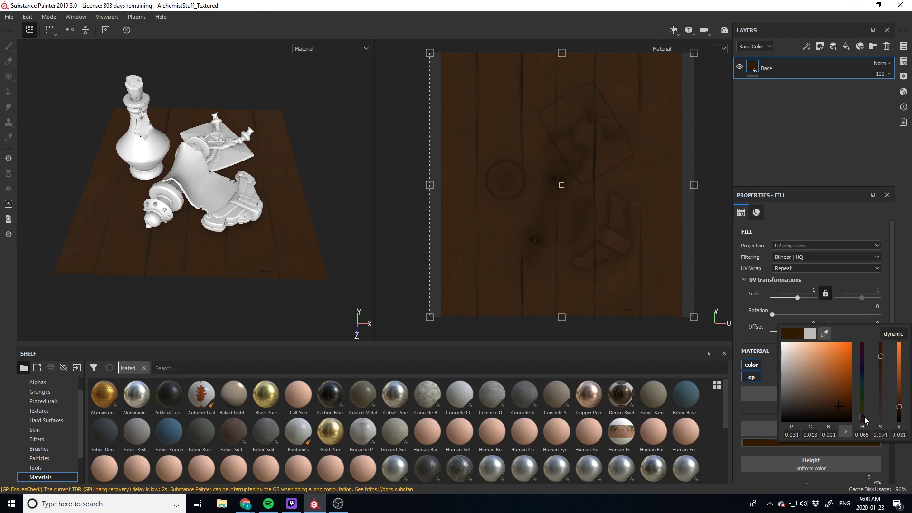
{"action": "left_click", "coordinate": [900, 408]}
{"action": "left_click", "coordinate": [828, 127]}
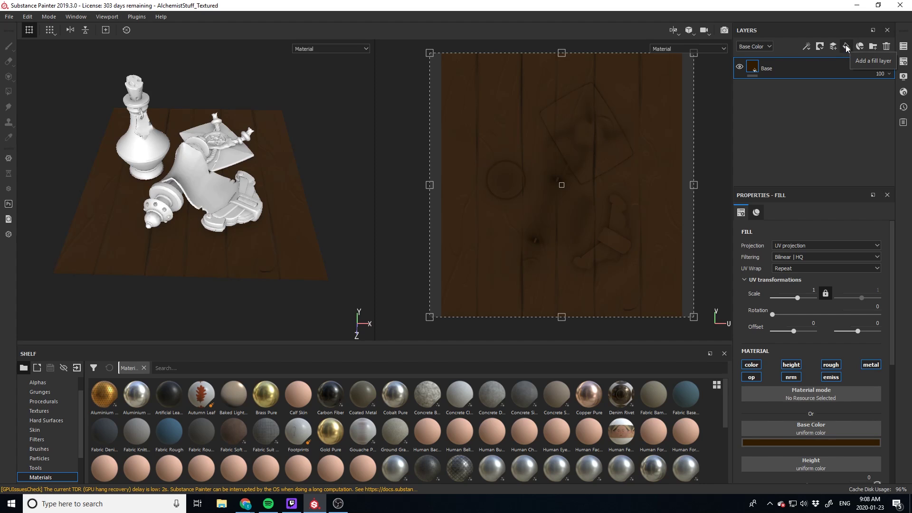
Step: Add a fill layer above Base with a black mask and a fill effect
{"action": "left_click", "coordinate": [848, 48]}
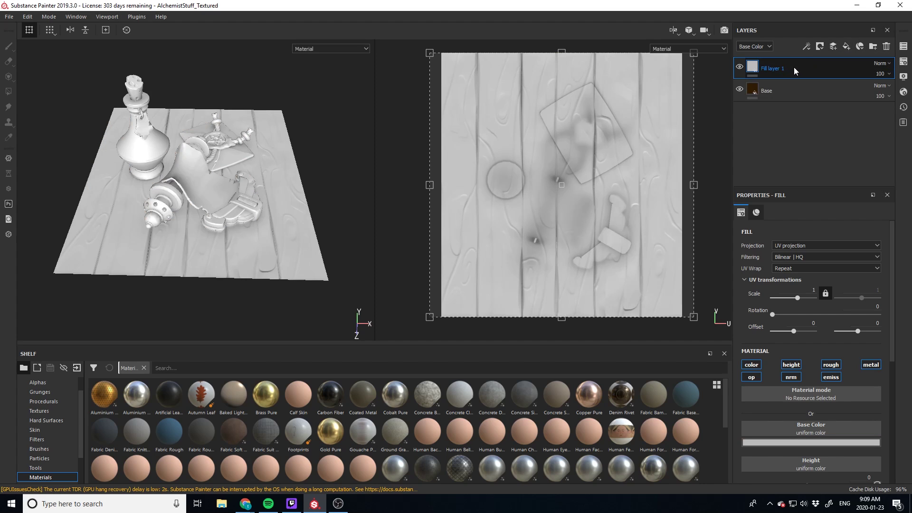
{"action": "right_click", "coordinate": [794, 67]}
{"action": "left_click", "coordinate": [788, 73]}
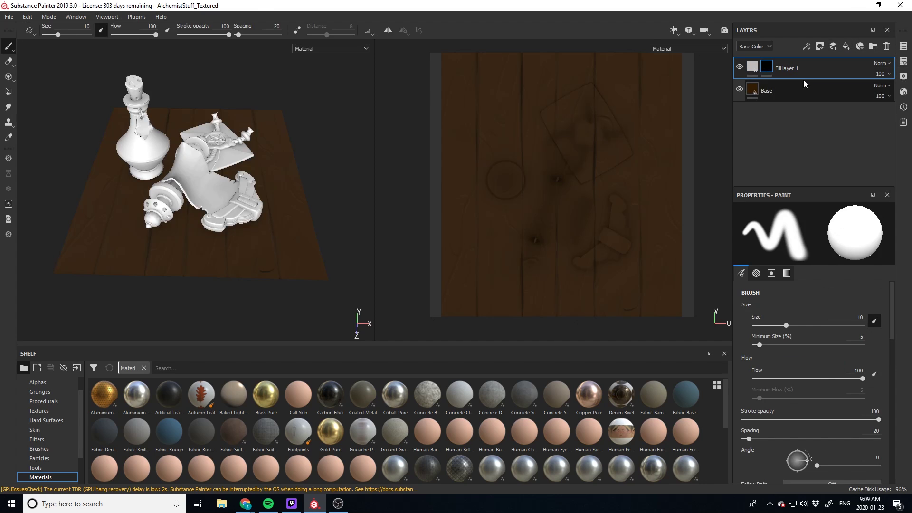
{"action": "right_click", "coordinate": [807, 67]}
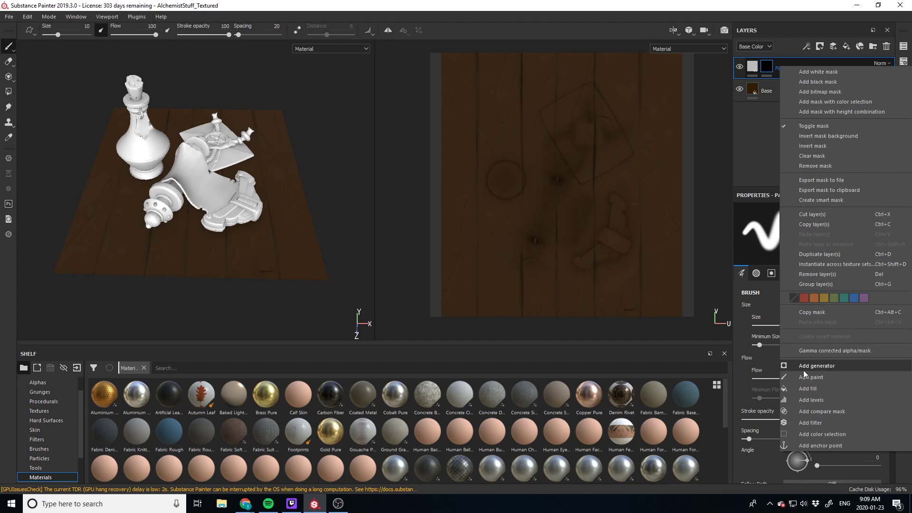
{"action": "left_click", "coordinate": [807, 389]}
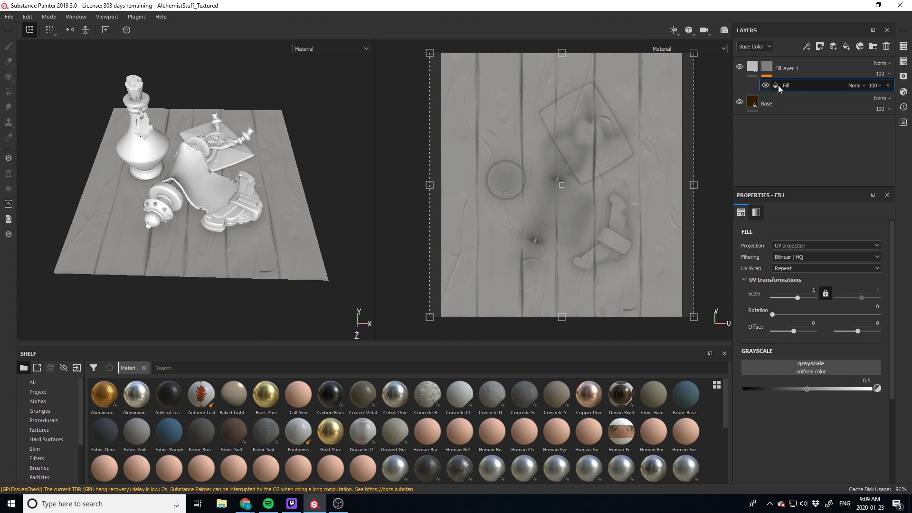
Step: Load Grunge Leaks from the Grunges shelf into the mask fill
{"action": "left_click", "coordinate": [41, 410]}
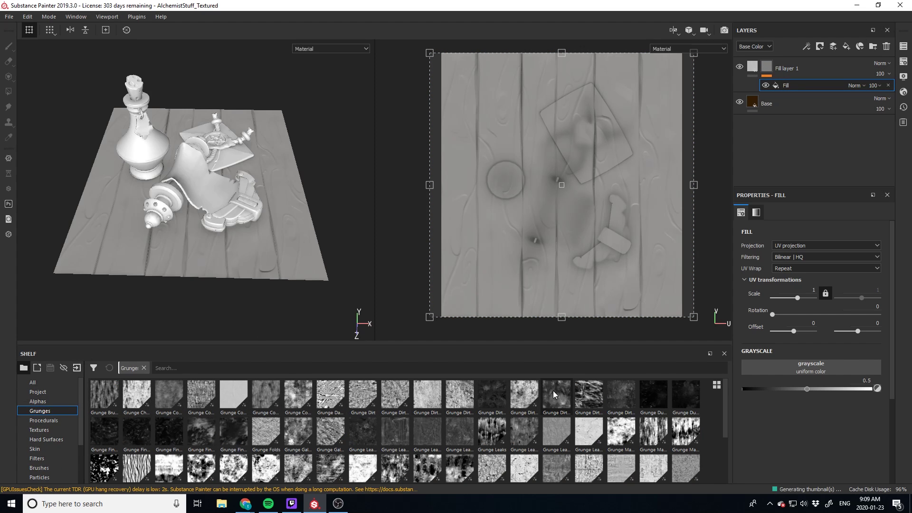
{"action": "mouse_move", "coordinate": [484, 444]}
{"action": "left_click_drag", "start_coordinate": [485, 444], "coordinate": [813, 374]}
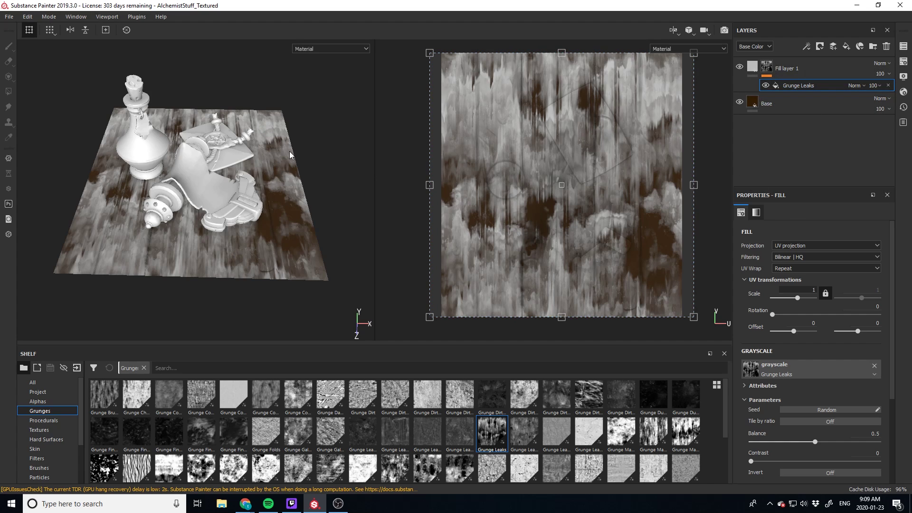
Step: Disable height, rough, metal, nrm, op and emiss channels on Fill layer 1
{"action": "key", "text": "Delete"}
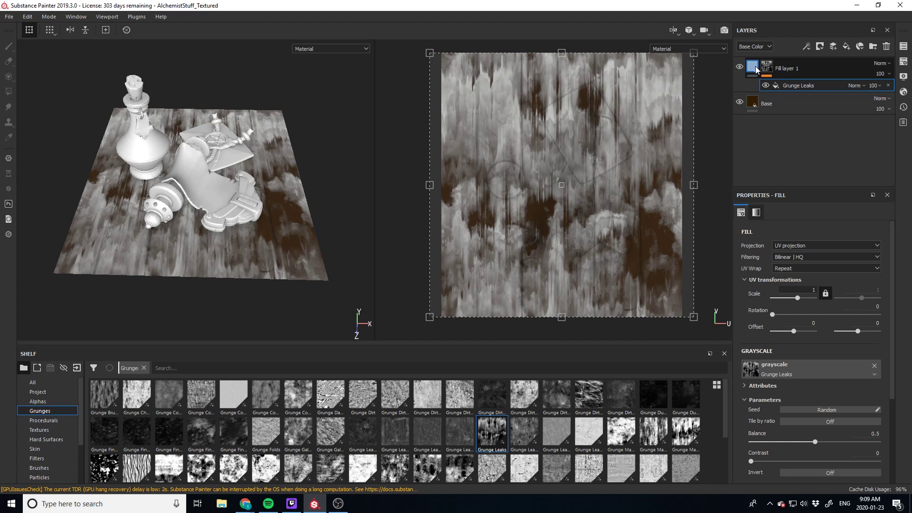
{"action": "left_click", "coordinate": [751, 377]}
{"action": "left_click", "coordinate": [791, 377]}
{"action": "left_click", "coordinate": [791, 365]}
{"action": "left_click", "coordinate": [831, 364]}
{"action": "left_click", "coordinate": [831, 377]}
{"action": "left_click", "coordinate": [882, 363]}
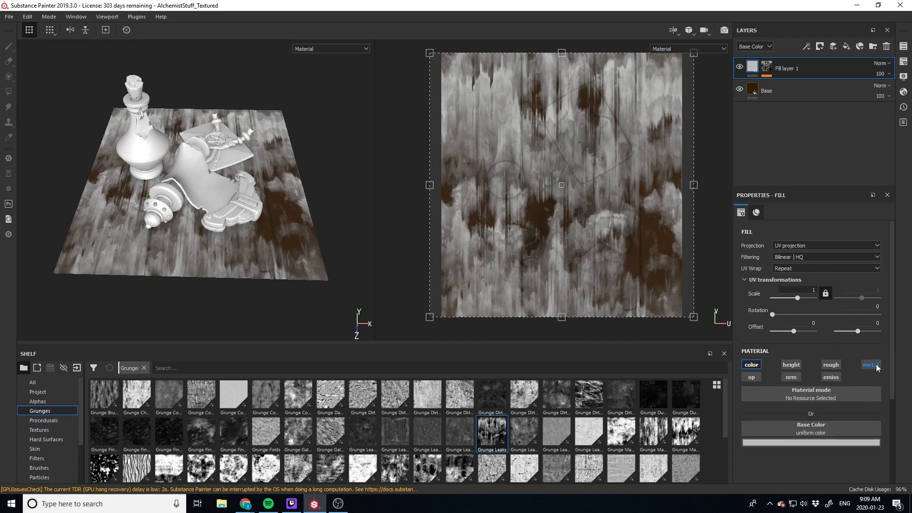
Step: Tint Fill layer 1's base colour a dark yellowish brown
{"action": "scroll", "coordinate": [876, 364], "scroll_direction": "down", "scroll_amount": 1}
{"action": "left_click", "coordinate": [816, 387]}
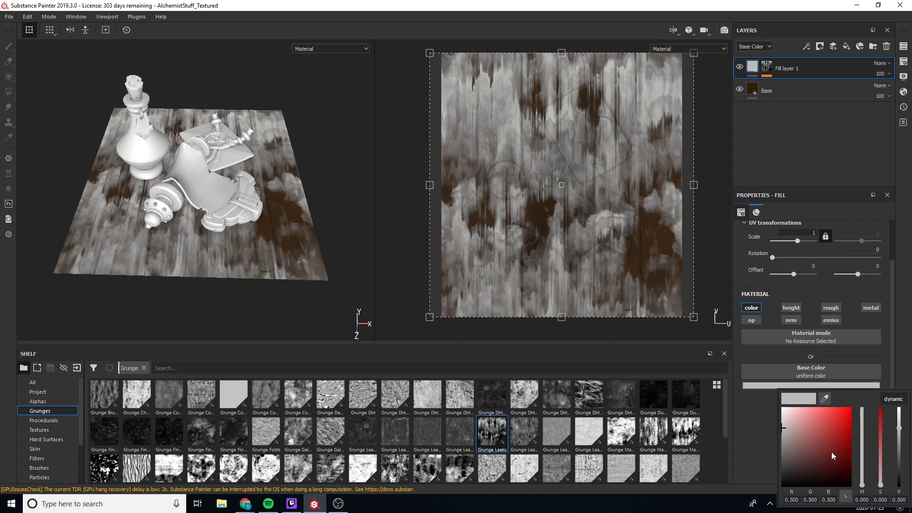
{"action": "left_click", "coordinate": [842, 472]}
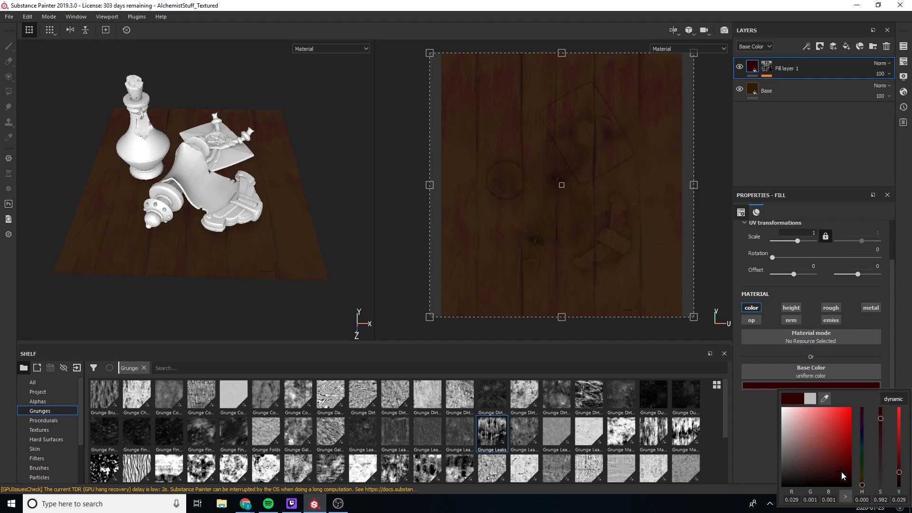
{"action": "left_click_drag", "start_coordinate": [861, 480], "coordinate": [901, 479]}
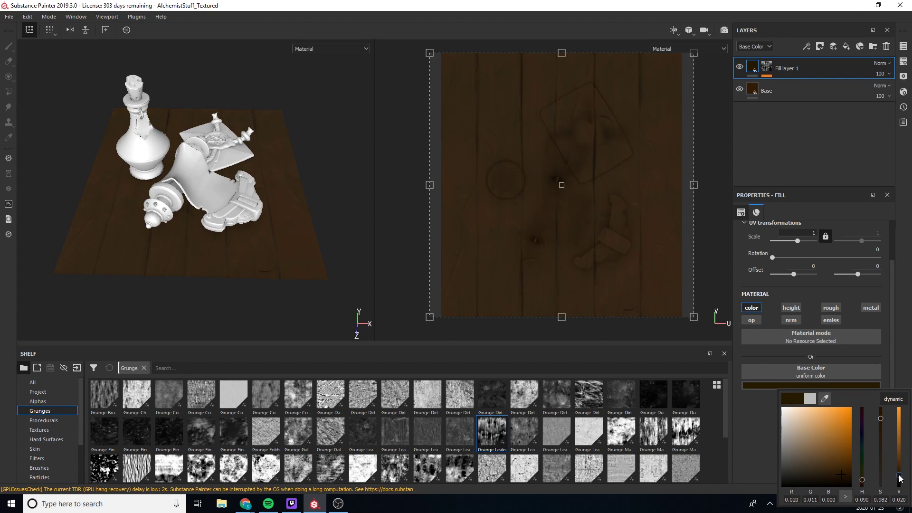
{"action": "left_click_drag", "start_coordinate": [864, 480], "coordinate": [899, 472]}
Step: Orbit and zoom around the props to inspect the leak streaks on the floor
{"action": "left_click_drag", "start_coordinate": [200, 223], "coordinate": [164, 233], "text": "alt"}
{"action": "scroll", "coordinate": [162, 234], "scroll_direction": "up", "scroll_amount": 5}
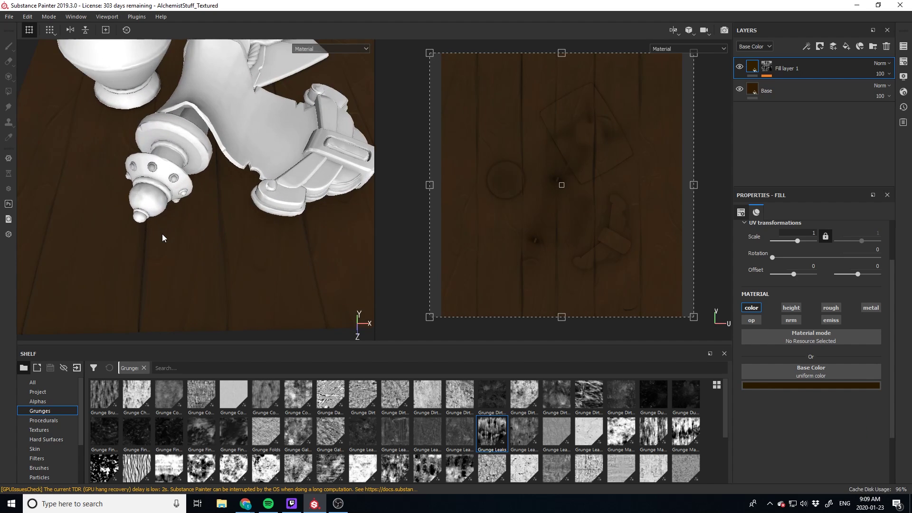
{"action": "right_click_drag", "start_coordinate": [161, 234], "coordinate": [175, 270], "text": "alt"}
{"action": "left_click_drag", "start_coordinate": [175, 271], "coordinate": [138, 219], "text": "alt"}
{"action": "left_click_drag", "start_coordinate": [226, 232], "coordinate": [95, 151], "text": "alt"}
{"action": "left_click_drag", "start_coordinate": [250, 258], "coordinate": [238, 256], "text": "alt"}
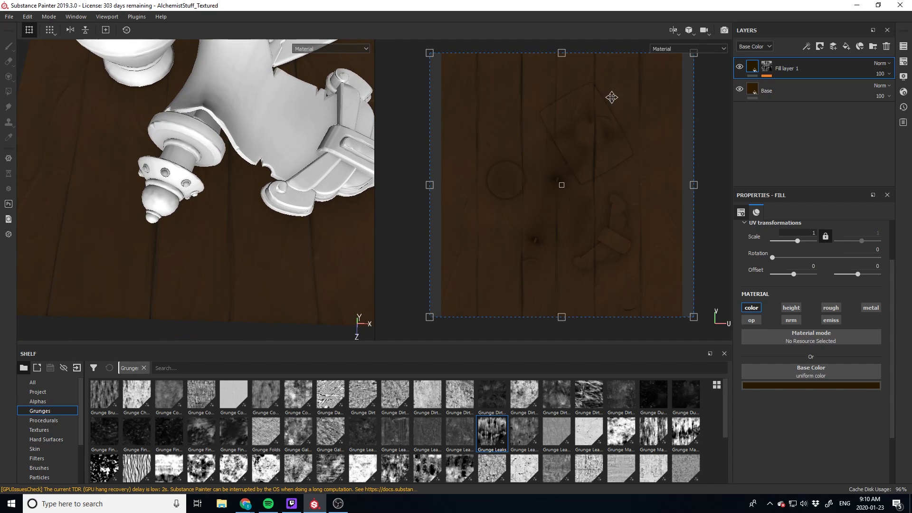
{"action": "scroll", "coordinate": [251, 184], "scroll_direction": "up", "scroll_amount": 2}
{"action": "scroll", "coordinate": [252, 183], "scroll_direction": "down", "scroll_amount": 5}
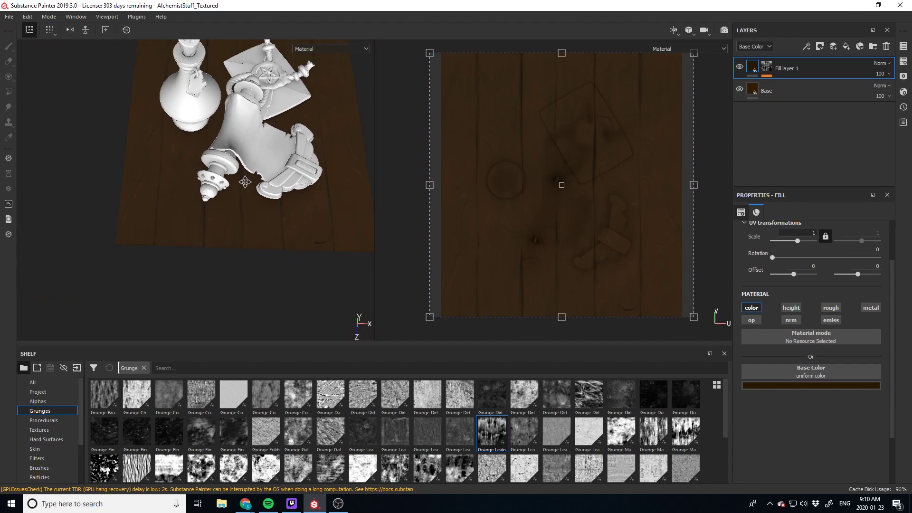
{"action": "left_click_drag", "start_coordinate": [245, 182], "coordinate": [209, 209], "text": "alt"}
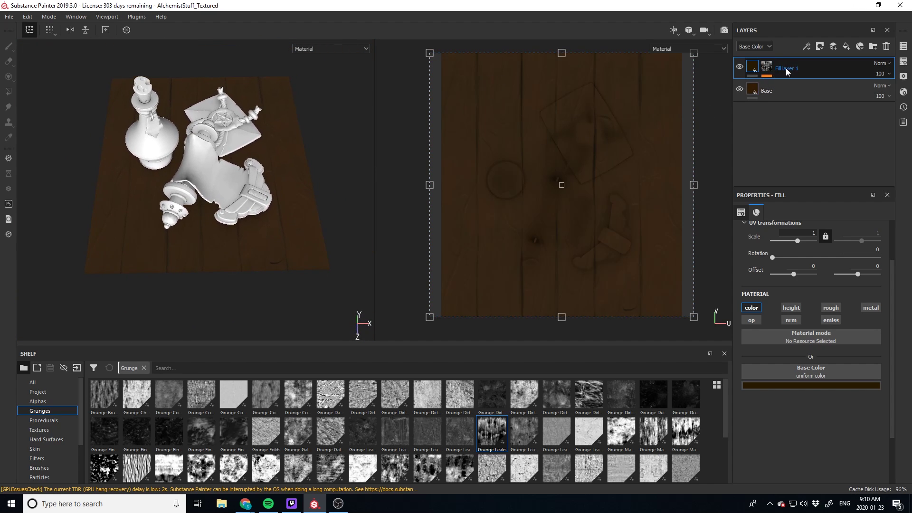
Step: Rename the layer Color Variation 1, duplicate it, and name the copy Color Variation 2
{"action": "type", "text": "Fi"}
{"action": "type", "text": "olor Variation "}
{"action": "type", "text": "1"}
{"action": "key", "text": "Return"}
{"action": "key", "text": "ctrl+d"}
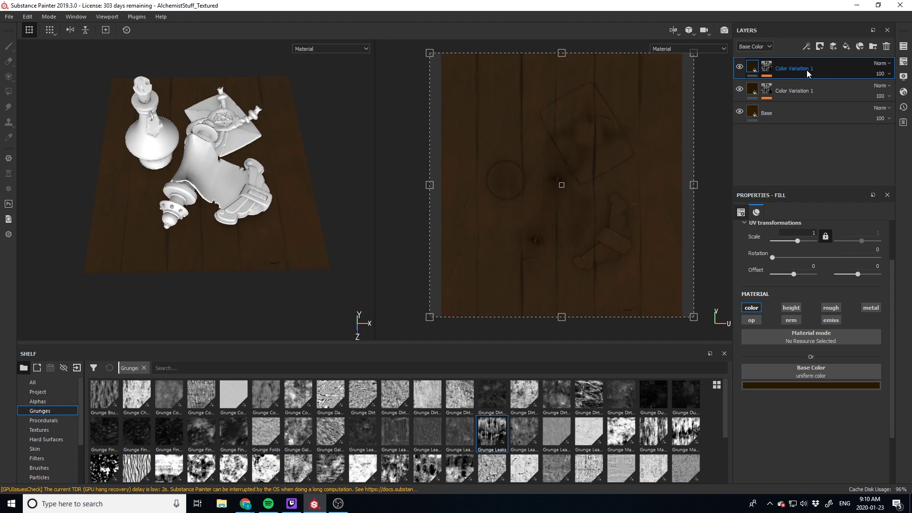
{"action": "double_click", "coordinate": [823, 68]}
{"action": "key", "text": "BackSpace"}
{"action": "type", "text": "2"}
{"action": "key", "text": "Return"}
Step: Brighten Color Variation 2's base colour toward red and mask it with Grunge Leaks
{"action": "left_click", "coordinate": [754, 67]}
{"action": "left_click", "coordinate": [796, 391]}
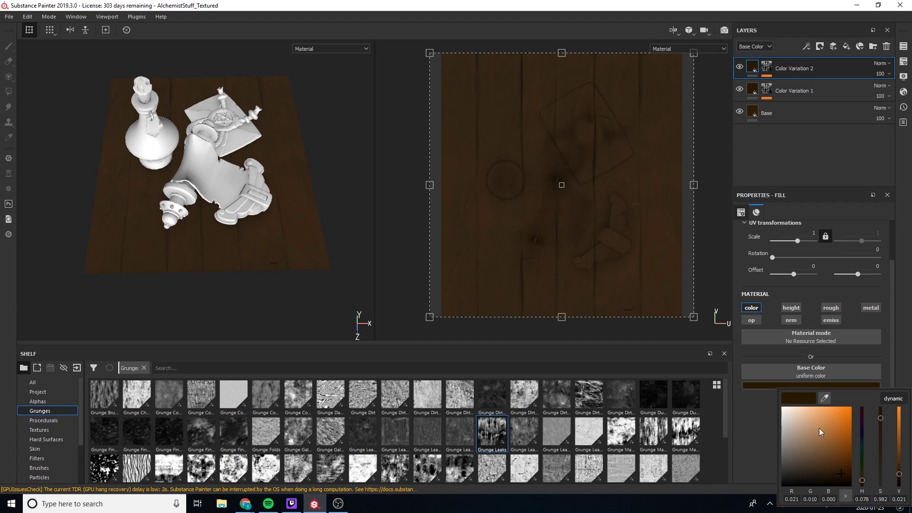
{"action": "left_click", "coordinate": [900, 464]}
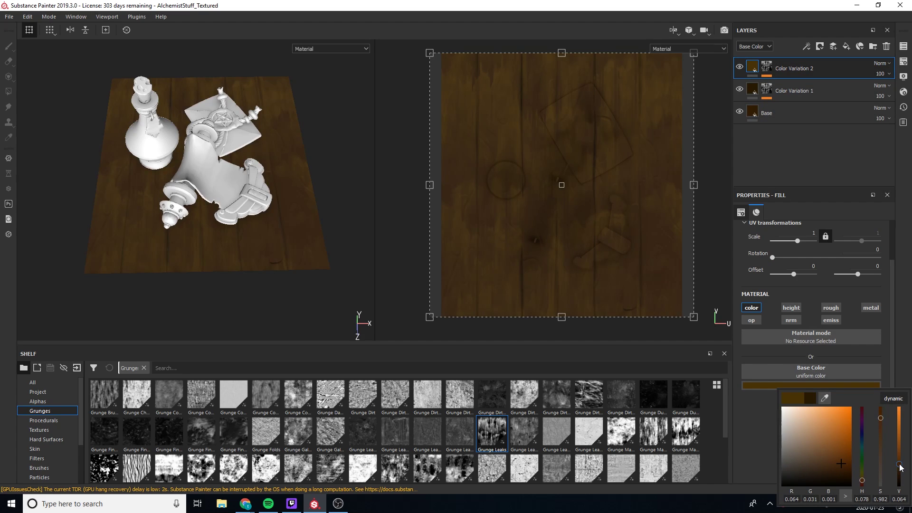
{"action": "left_click_drag", "start_coordinate": [862, 481], "coordinate": [862, 482]}
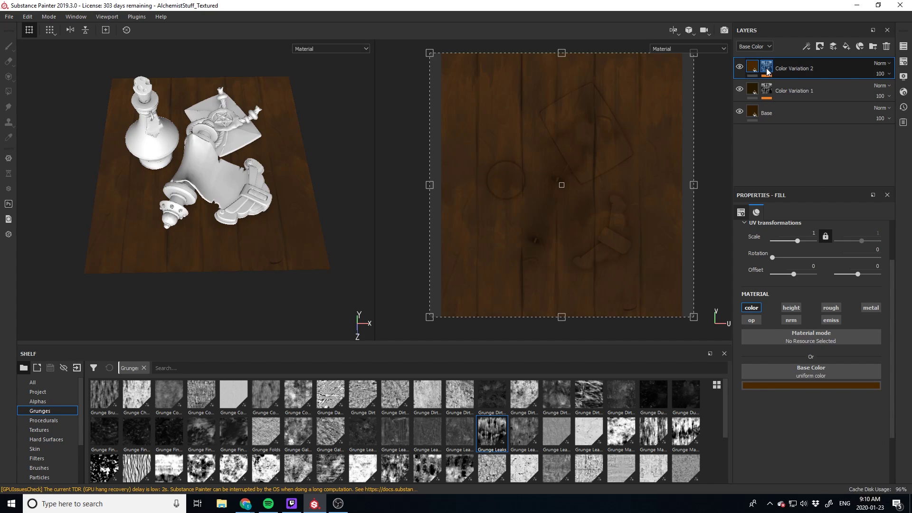
{"action": "left_click_drag", "start_coordinate": [492, 433], "coordinate": [784, 85]}
Step: Replace Grunge Leaks with Grunge Wipe Smudgy Soft in Color Variation 2's mask fill
{"action": "left_click", "coordinate": [787, 85]}
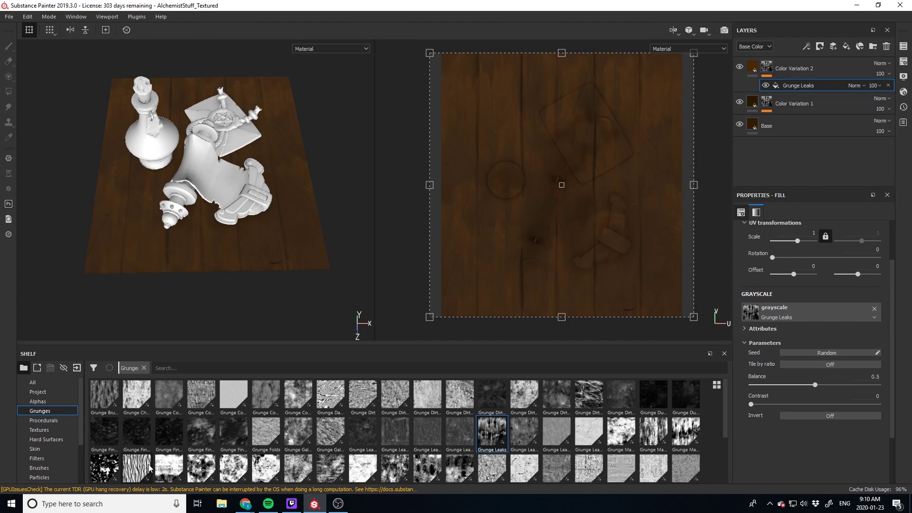
{"action": "scroll", "coordinate": [318, 454], "scroll_direction": "down", "scroll_amount": 2}
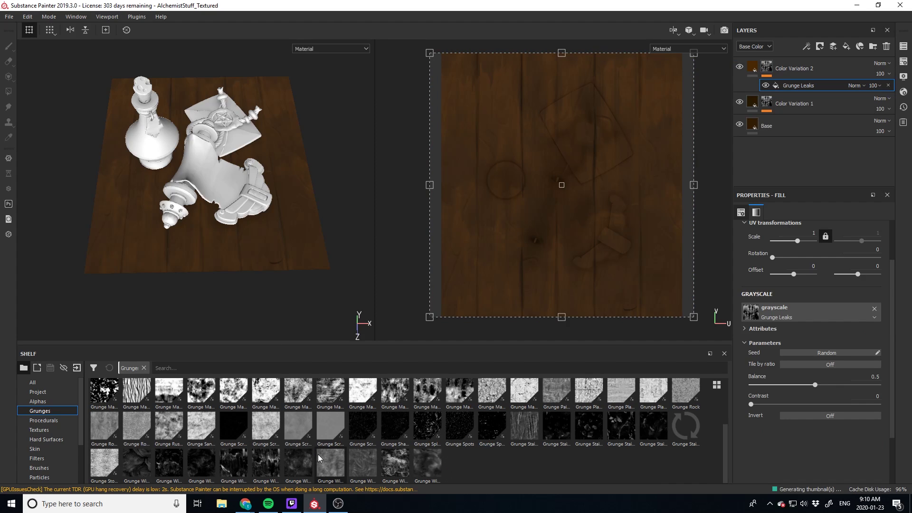
{"action": "mouse_move", "coordinate": [431, 469]}
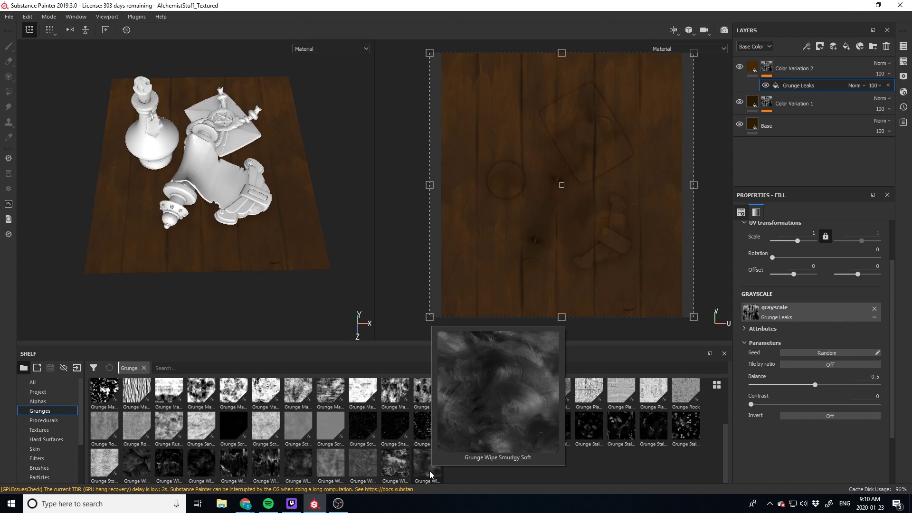
{"action": "left_click_drag", "start_coordinate": [429, 471], "coordinate": [783, 310]}
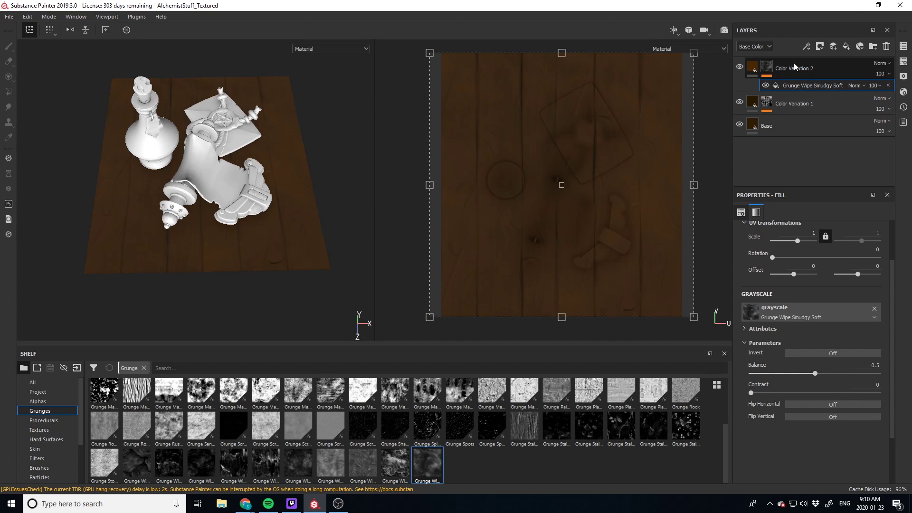
Step: Add a Blur Directional filter to the Color Variation 2 mask
{"action": "right_click", "coordinate": [780, 66]}
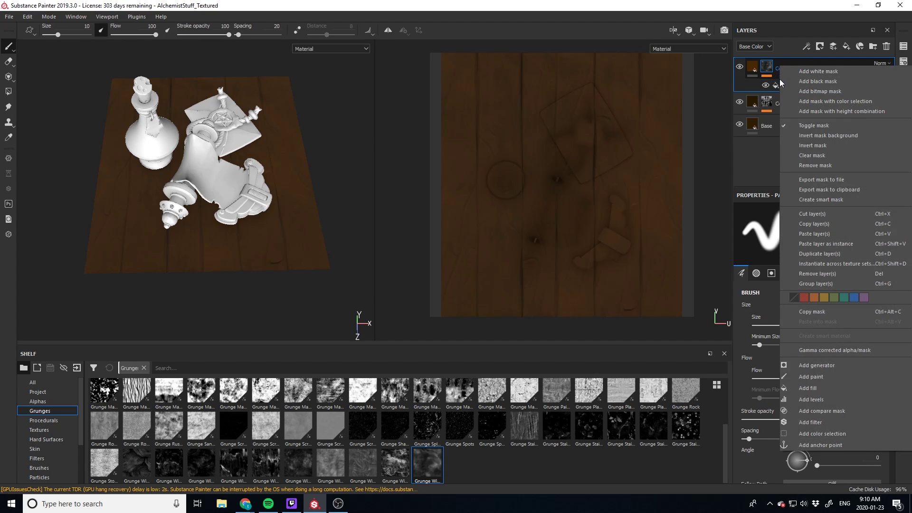
{"action": "left_click", "coordinate": [814, 421]}
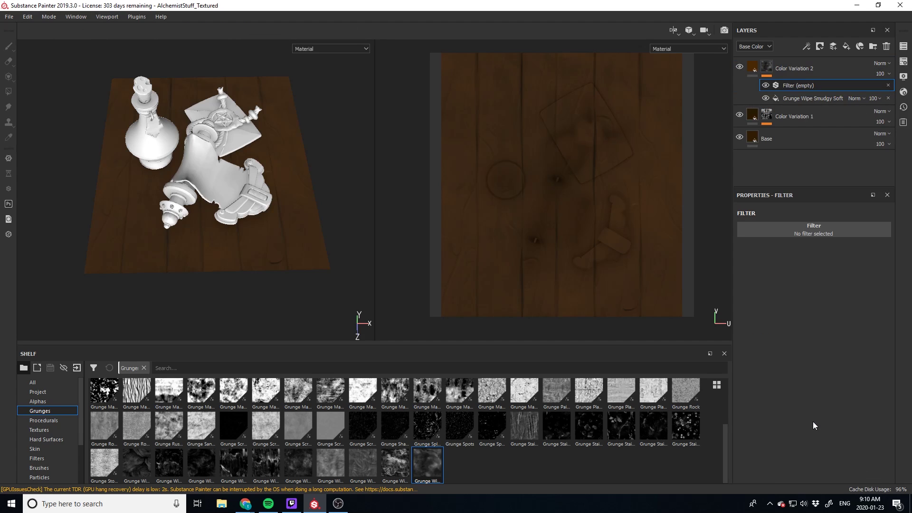
{"action": "left_click", "coordinate": [796, 228]}
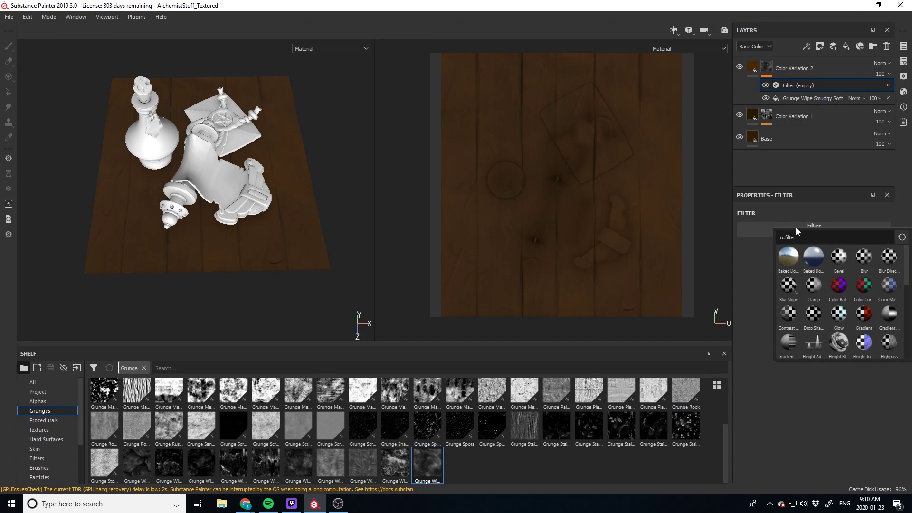
{"action": "left_click", "coordinate": [889, 257]}
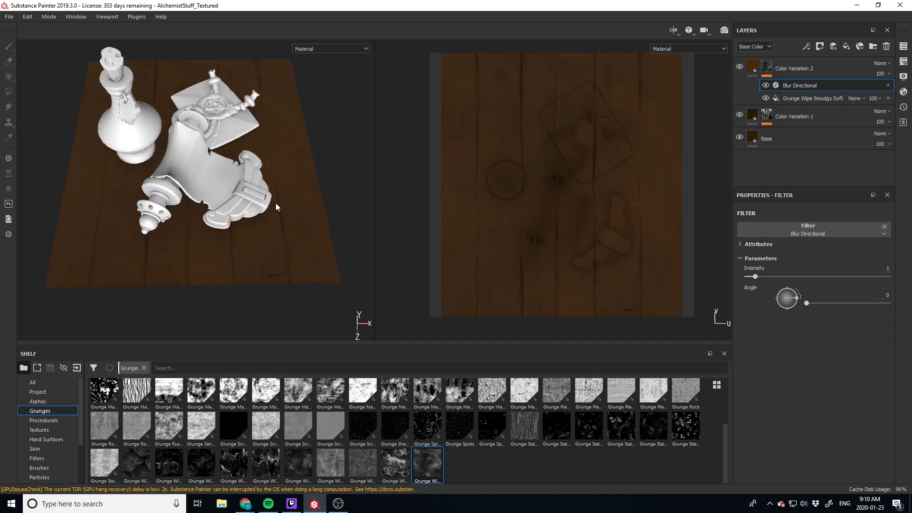
{"action": "scroll", "coordinate": [276, 203], "scroll_direction": "up", "scroll_amount": 5}
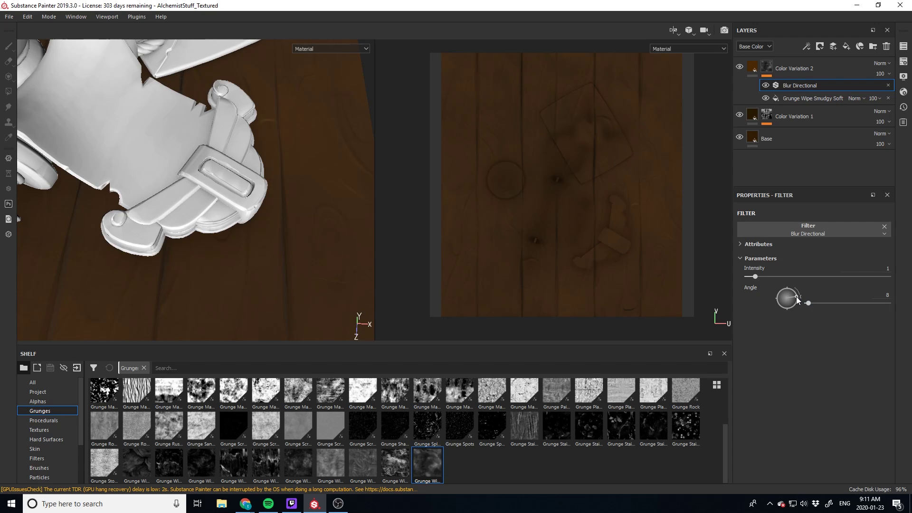
{"action": "left_click_drag", "start_coordinate": [796, 297], "coordinate": [758, 258]}
{"action": "scroll", "coordinate": [564, 92], "scroll_direction": "up", "scroll_amount": 5}
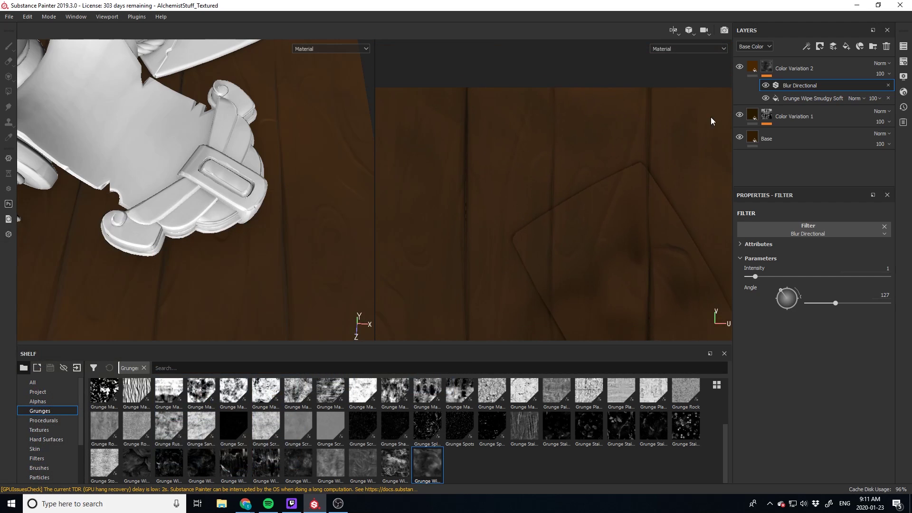
Step: Set Color Variation 2's base colour to white
{"action": "left_click", "coordinate": [750, 71]}
{"action": "left_click", "coordinate": [776, 384]}
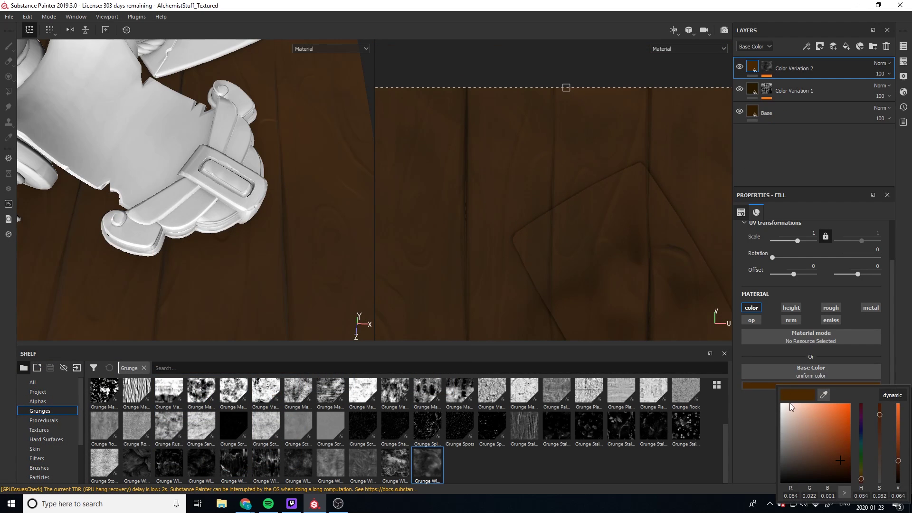
{"action": "left_click_drag", "start_coordinate": [792, 409], "coordinate": [748, 385]}
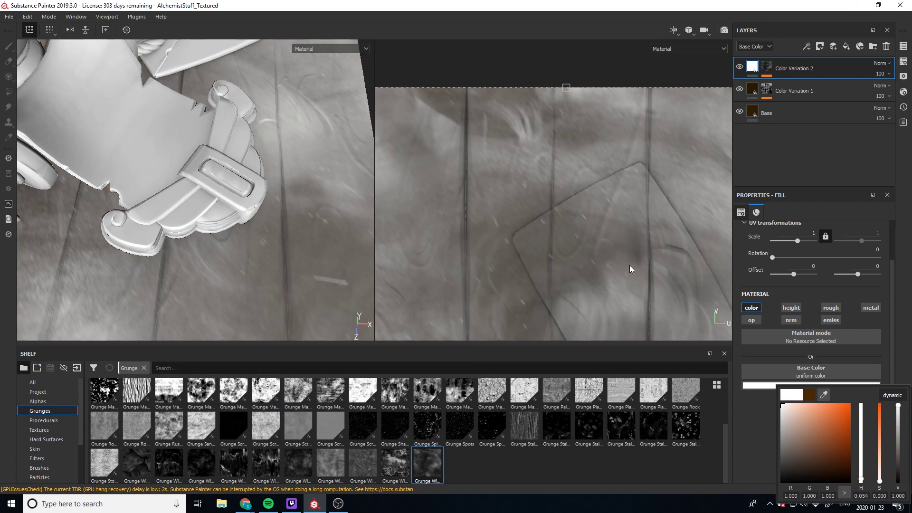
{"action": "middle_click_drag", "start_coordinate": [592, 265], "coordinate": [591, 325]}
Step: Set the Blur Directional filter to intensity 7.87 and angle 87
{"action": "left_click", "coordinate": [767, 67]}
{"action": "left_click", "coordinate": [793, 87]}
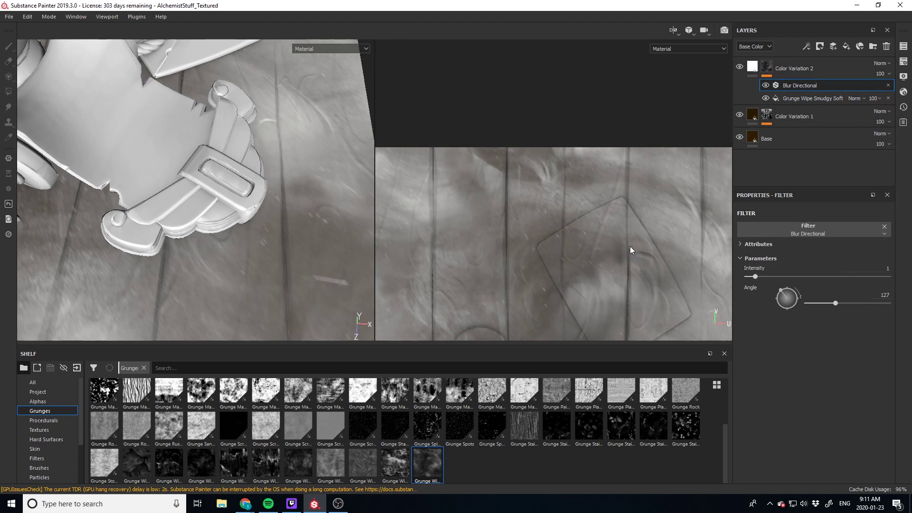
{"action": "key", "text": "super"}
{"action": "left_click_drag", "start_coordinate": [762, 277], "coordinate": [817, 278]}
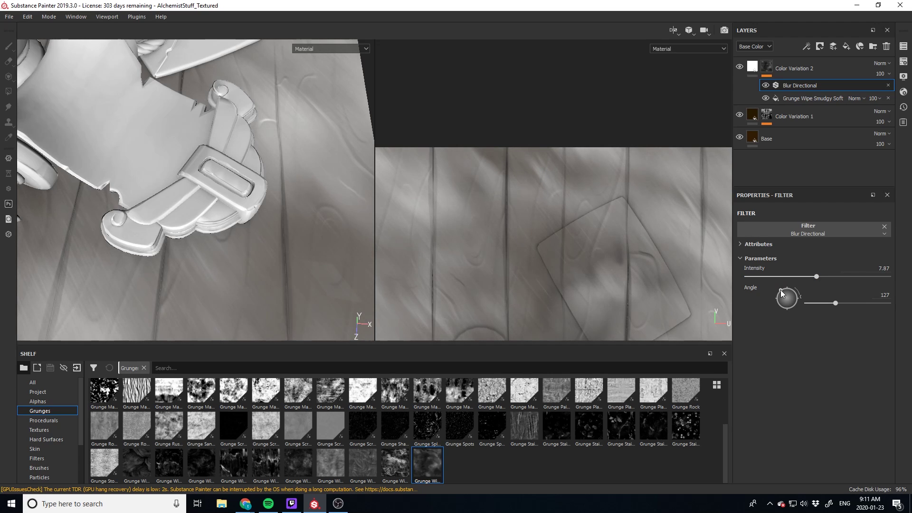
{"action": "left_click_drag", "start_coordinate": [782, 293], "coordinate": [788, 286]}
{"action": "scroll", "coordinate": [597, 249], "scroll_direction": "down", "scroll_amount": 5}
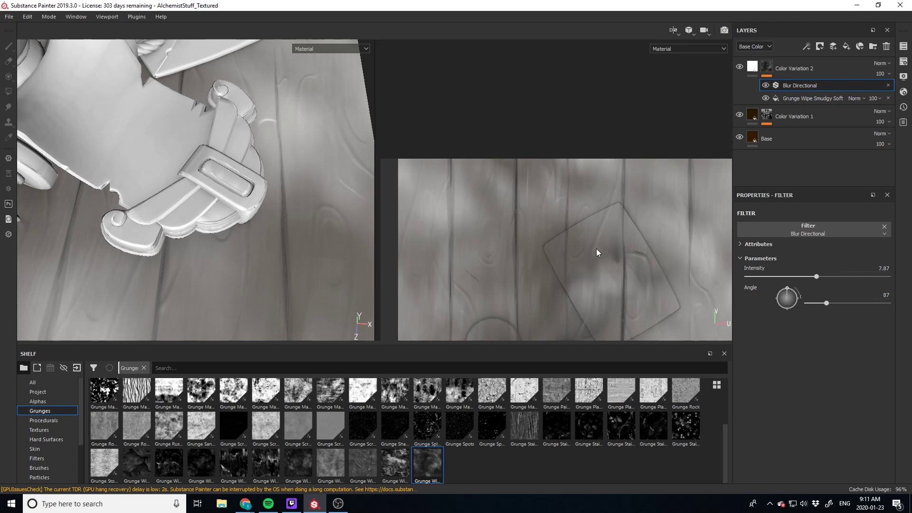
{"action": "key", "text": "super"}
{"action": "key", "text": "super"}
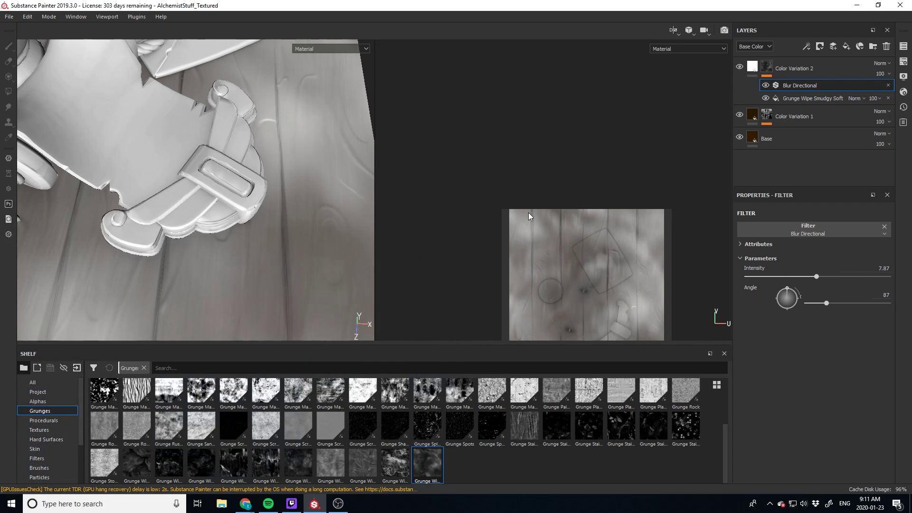
{"action": "left_click", "coordinate": [766, 71]}
{"action": "left_click", "coordinate": [753, 67]}
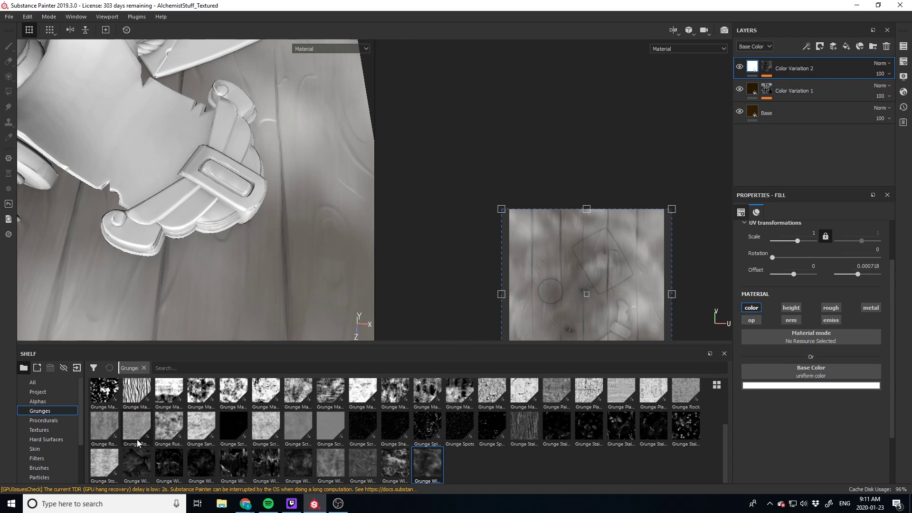
Step: Try Grunge Wipe Brushed and Grunge Map 015 as the mask pattern
{"action": "mouse_move", "coordinate": [142, 471]}
{"action": "left_mouse_down"}
{"action": "mouse_move", "coordinate": [491, 356]}
{"action": "mouse_move", "coordinate": [779, 378]}
{"action": "mouse_move", "coordinate": [436, 369]}
{"action": "mouse_move", "coordinate": [142, 464]}
{"action": "left_mouse_up"}
{"action": "left_click", "coordinate": [766, 67]}
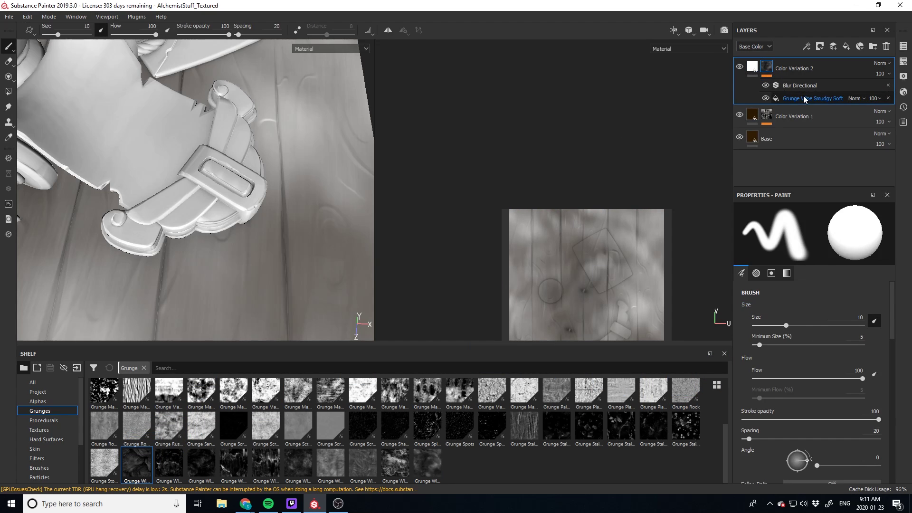
{"action": "left_click", "coordinate": [812, 97]}
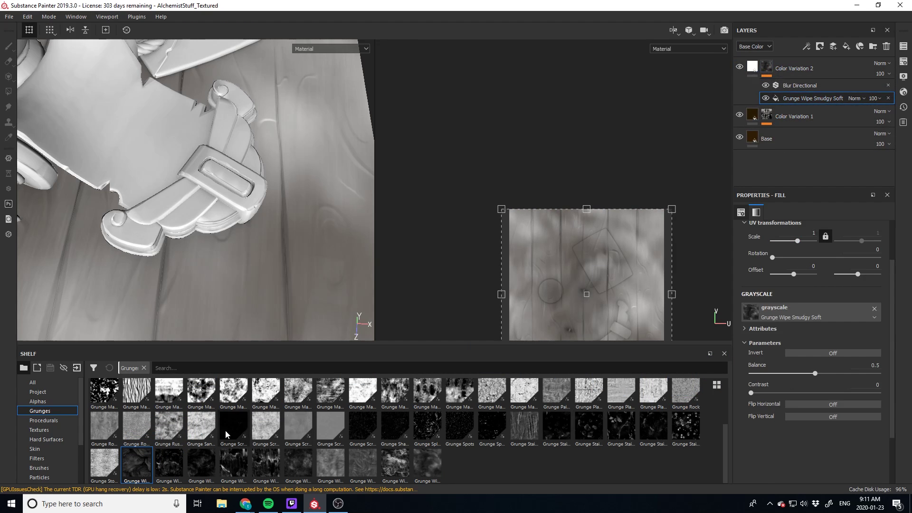
{"action": "mouse_move", "coordinate": [129, 456]}
{"action": "left_mouse_down"}
{"action": "mouse_move", "coordinate": [617, 297]}
{"action": "mouse_move", "coordinate": [780, 309]}
{"action": "left_mouse_up"}
{"action": "scroll", "coordinate": [269, 207], "scroll_direction": "down", "scroll_amount": 5}
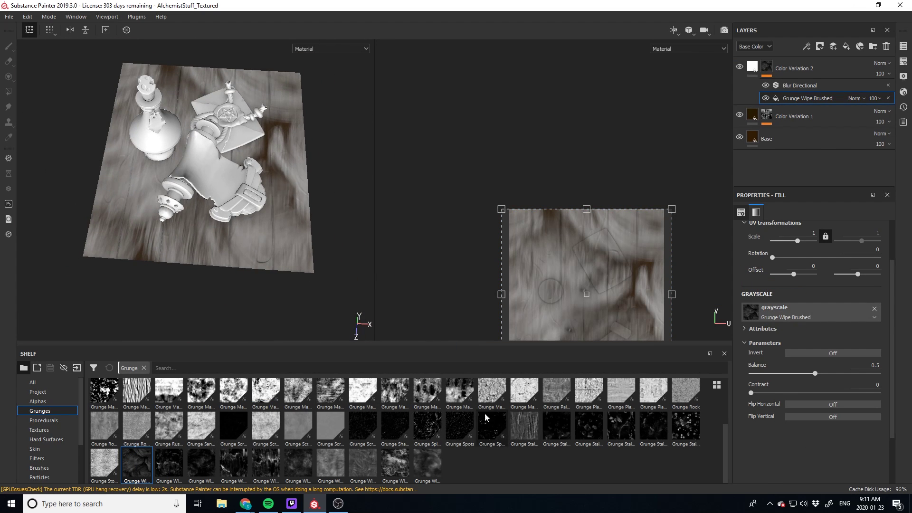
{"action": "mouse_move", "coordinate": [461, 397]}
{"action": "left_mouse_down"}
{"action": "mouse_move", "coordinate": [466, 406]}
{"action": "mouse_move", "coordinate": [772, 314]}
{"action": "left_mouse_up"}
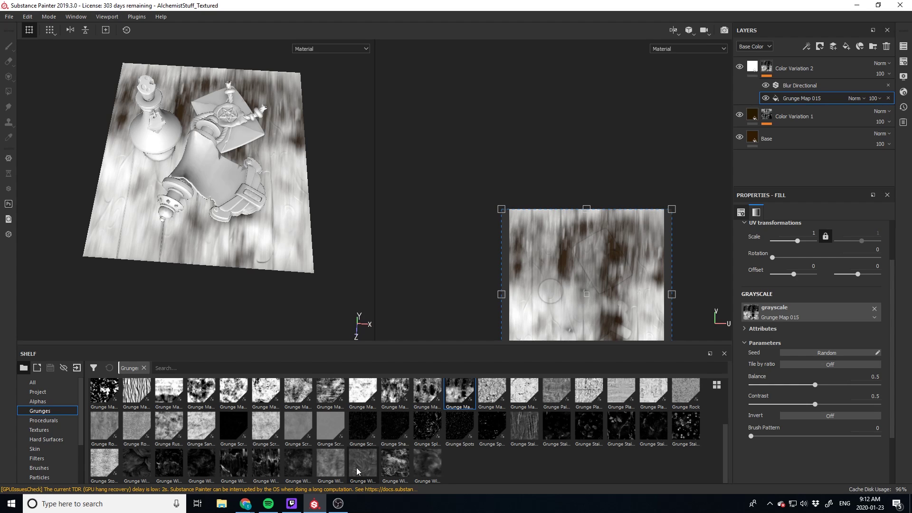
Step: Use Grunge Dust Spread for the mask and set directional blur intensity to 8.84
{"action": "mouse_move", "coordinate": [356, 468]}
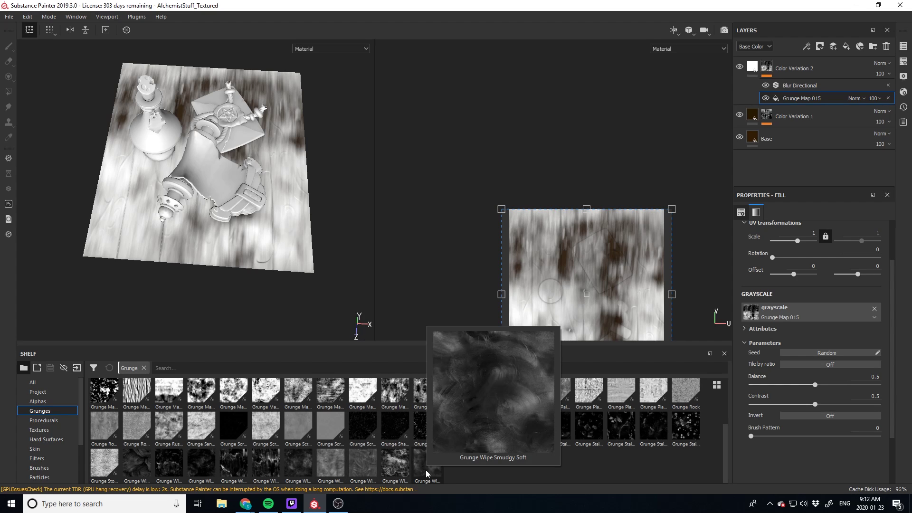
{"action": "mouse_move", "coordinate": [102, 437]}
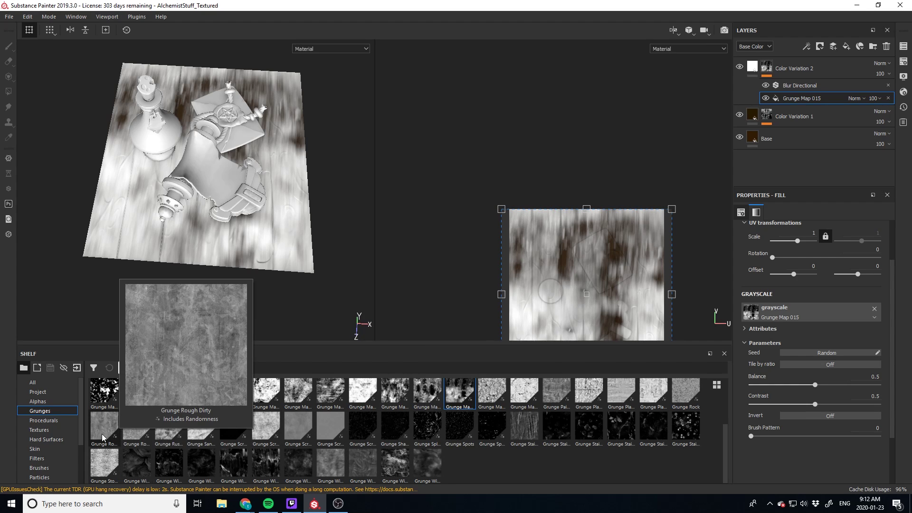
{"action": "scroll", "coordinate": [102, 437], "scroll_direction": "up", "scroll_amount": 2}
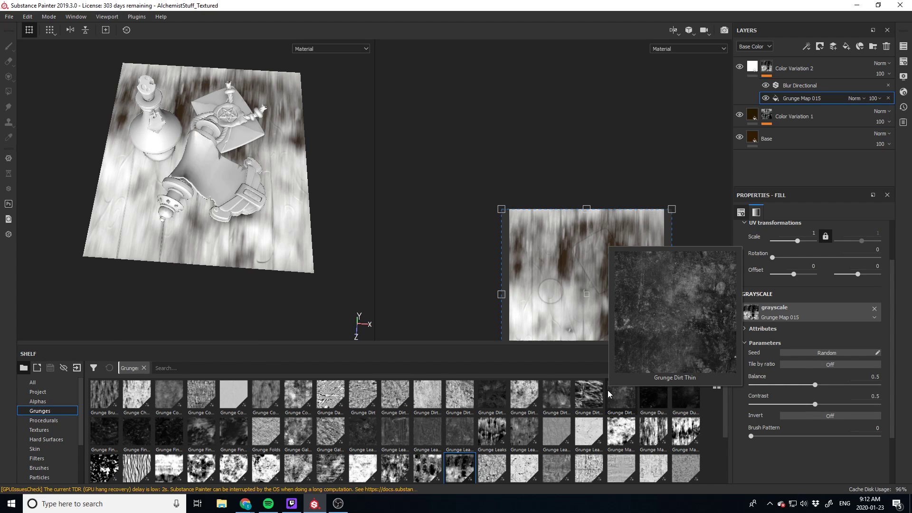
{"action": "mouse_move", "coordinate": [685, 395]}
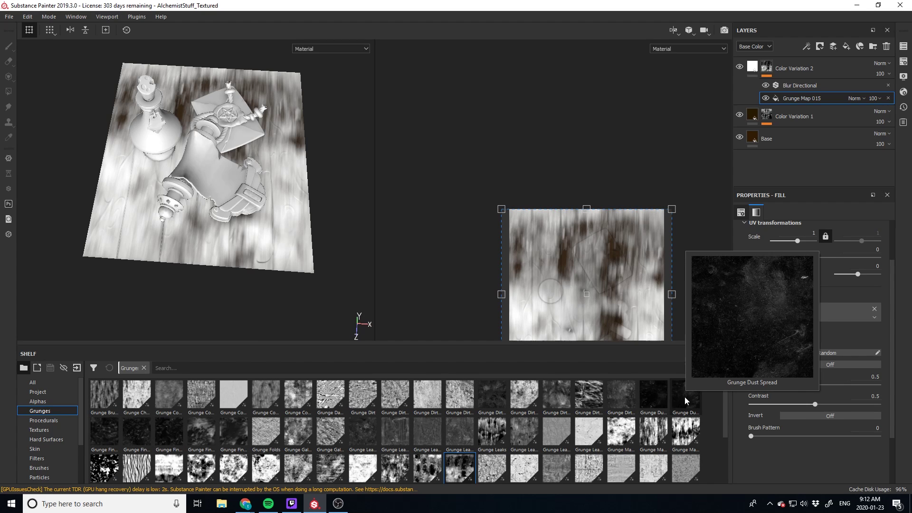
{"action": "left_click_drag", "start_coordinate": [685, 397], "coordinate": [777, 307]}
{"action": "scroll", "coordinate": [159, 218], "scroll_direction": "up", "scroll_amount": 3}
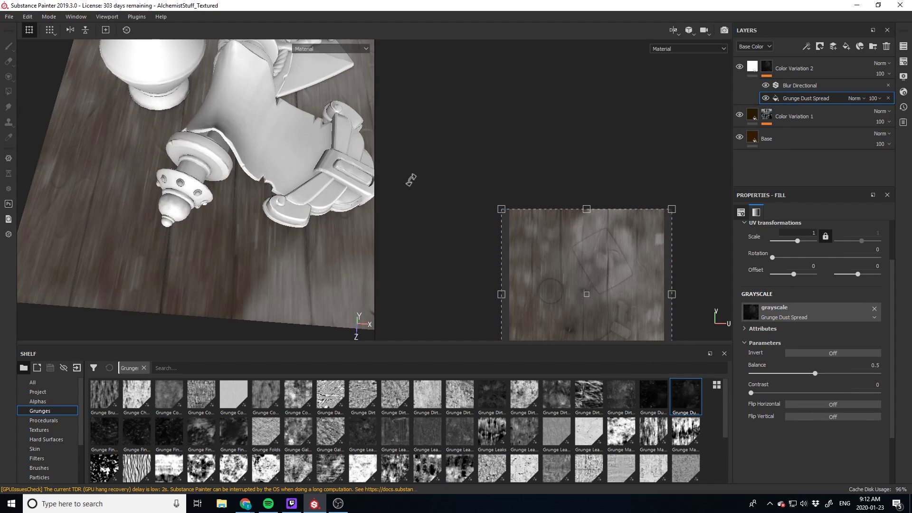
{"action": "left_click", "coordinate": [791, 84]}
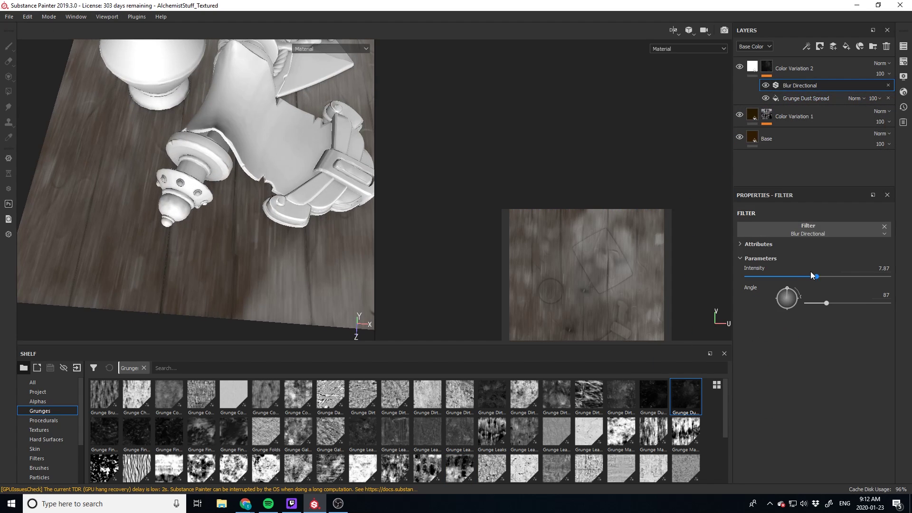
{"action": "left_click_drag", "start_coordinate": [812, 276], "coordinate": [829, 284]}
Step: Eyedrop Color Variation 1's brown into Color Variation 2's fill and brighten it
{"action": "left_click", "coordinate": [790, 98]}
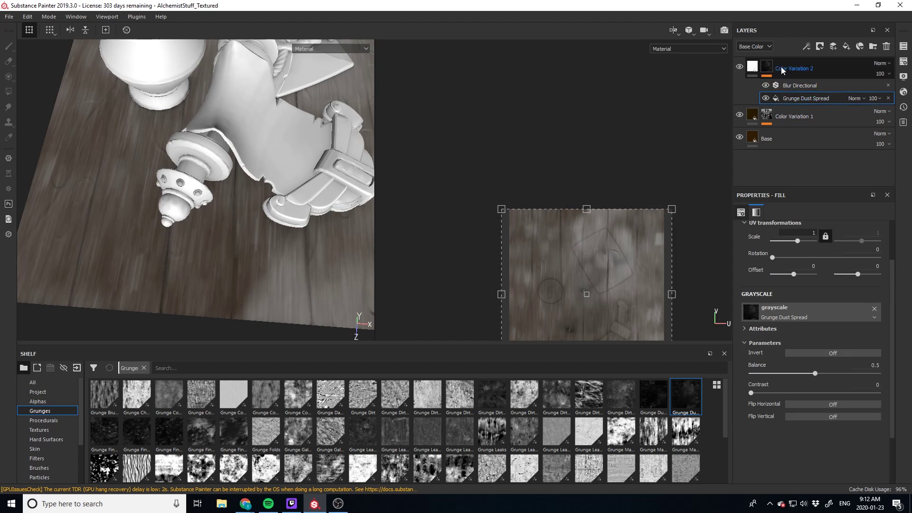
{"action": "left_click", "coordinate": [757, 70]}
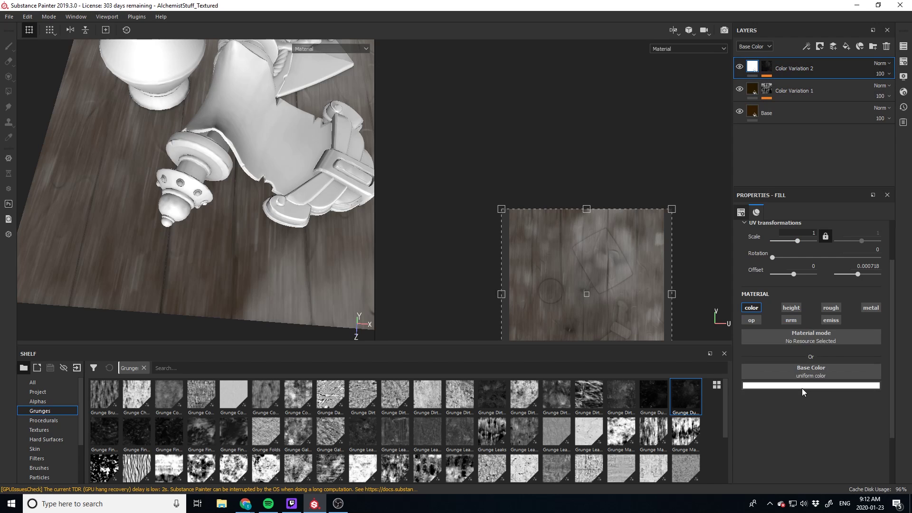
{"action": "left_click", "coordinate": [802, 389]}
{"action": "left_click", "coordinate": [825, 397]}
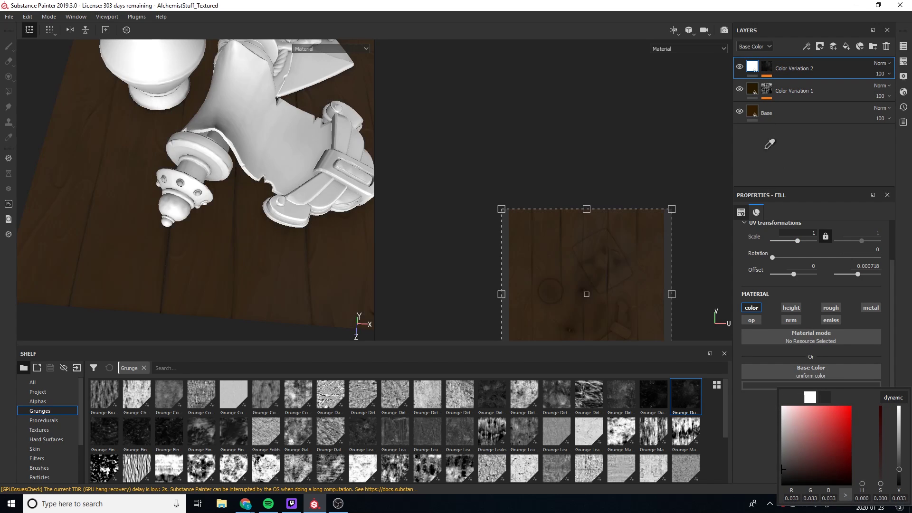
{"action": "left_click", "coordinate": [757, 93]}
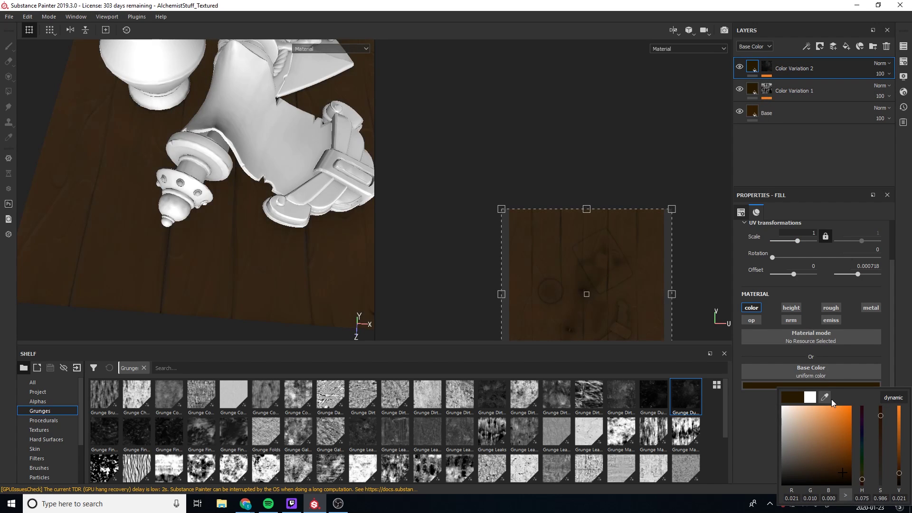
{"action": "left_click_drag", "start_coordinate": [897, 468], "coordinate": [863, 481]}
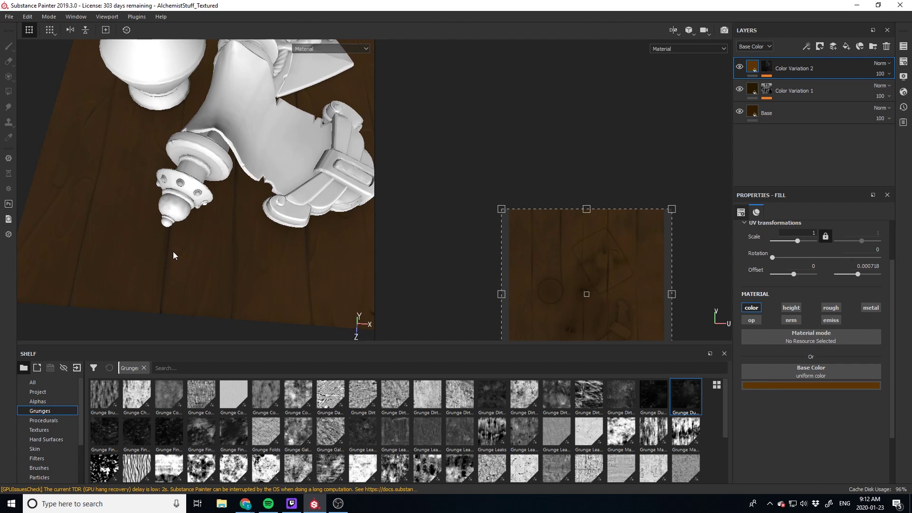
Step: Orbit the view to inspect the wood grain across the whole table
{"action": "scroll", "coordinate": [175, 252], "scroll_direction": "down", "scroll_amount": 5}
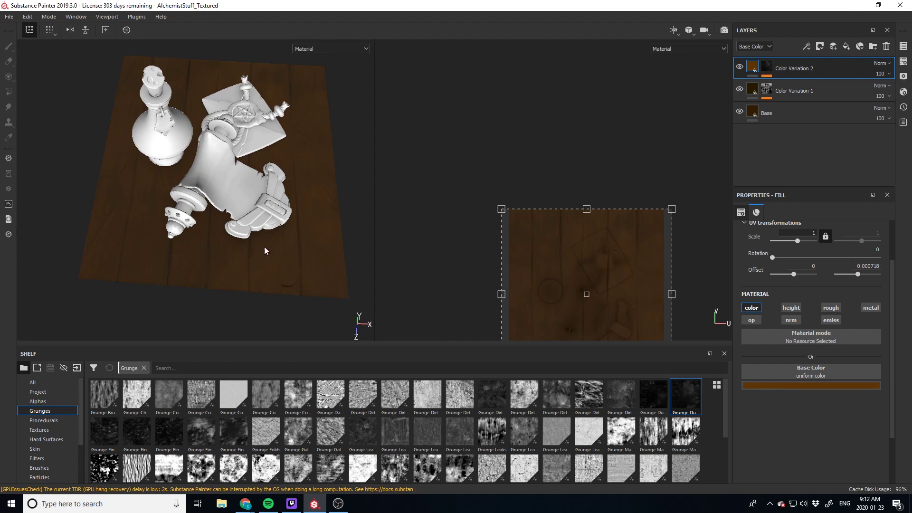
{"action": "key", "text": "super"}
{"action": "left_click", "coordinate": [114, 160]}
{"action": "key", "text": "super"}
{"action": "key", "text": "super"}
{"action": "key", "text": "super"}
{"action": "key", "text": "super"}
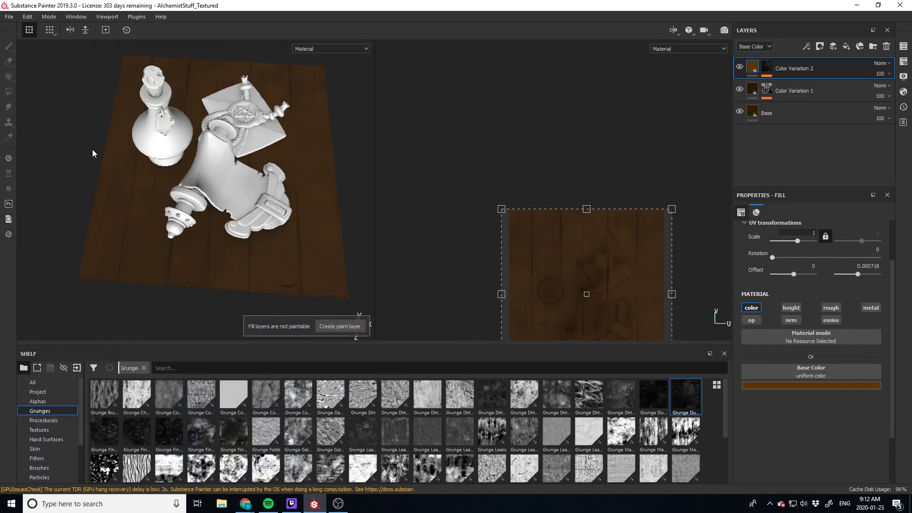
{"action": "left_click_drag", "start_coordinate": [116, 169], "coordinate": [124, 170], "text": "alt"}
{"action": "scroll", "coordinate": [124, 169], "scroll_direction": "up", "scroll_amount": 10}
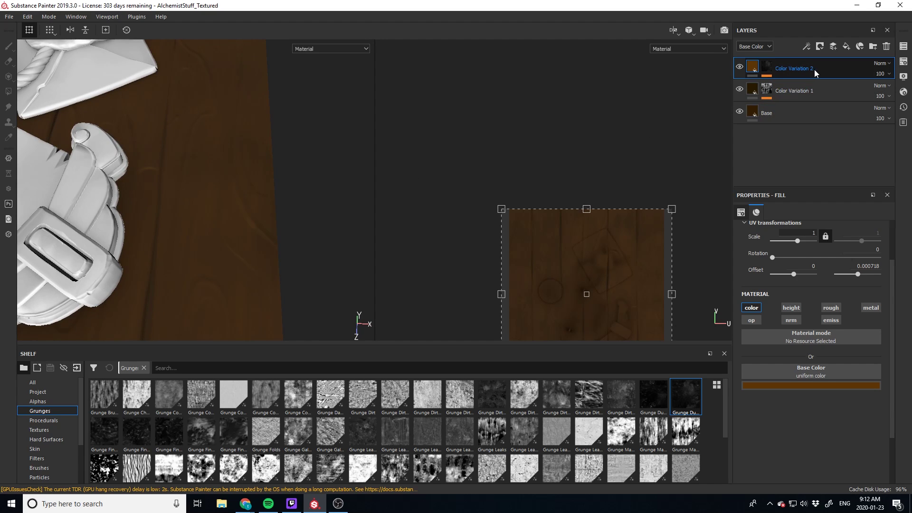
{"action": "scroll", "coordinate": [232, 203], "scroll_direction": "down", "scroll_amount": 10}
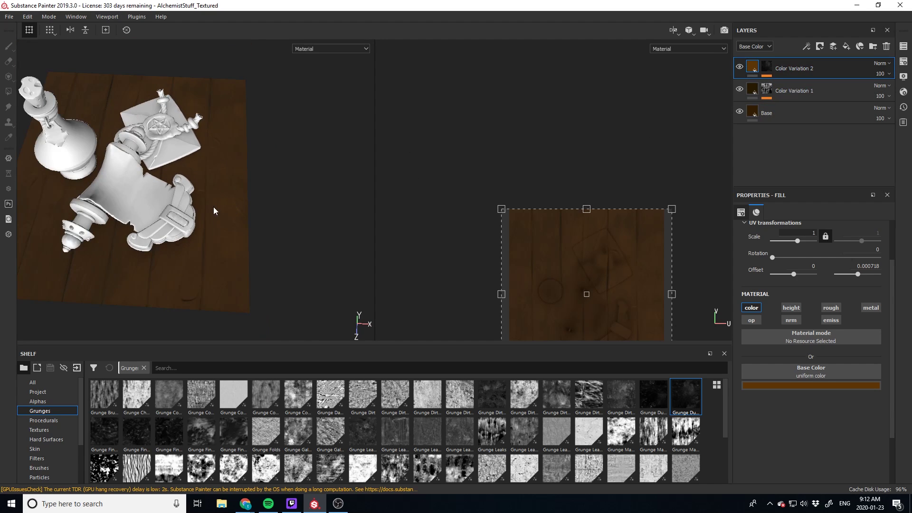
{"action": "left_click_drag", "start_coordinate": [214, 211], "coordinate": [235, 222], "text": "alt"}
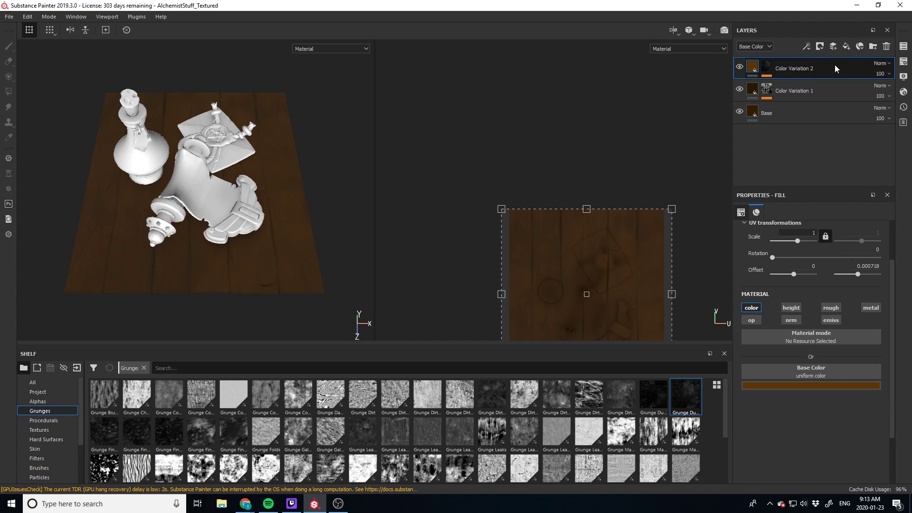
Step: Duplicate Color Variation 2 and shift the copy's hue toward yellow-brown
{"action": "key", "text": "ctrl+d"}
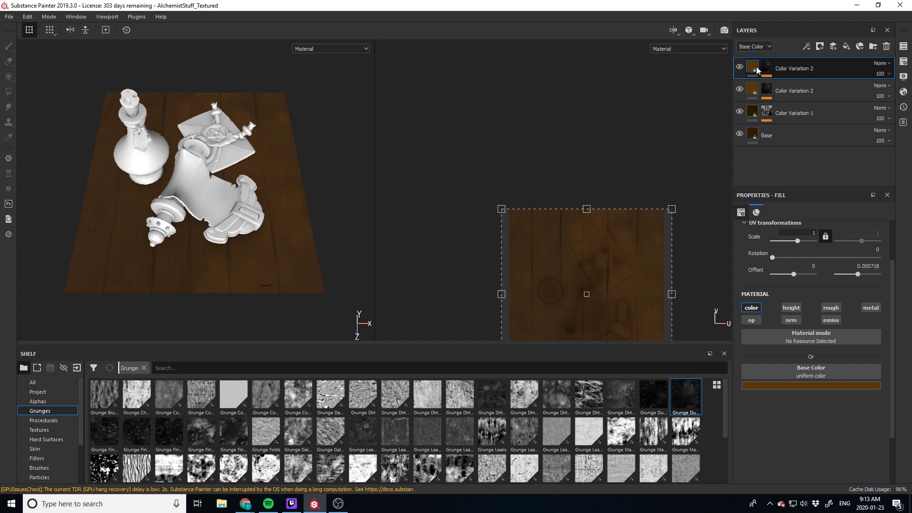
{"action": "left_click", "coordinate": [788, 385]}
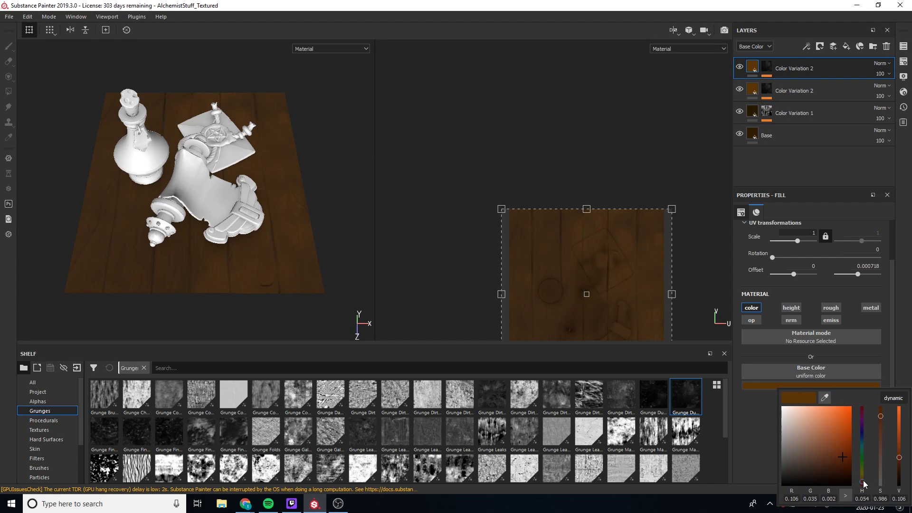
{"action": "left_click_drag", "start_coordinate": [862, 480], "coordinate": [863, 478]}
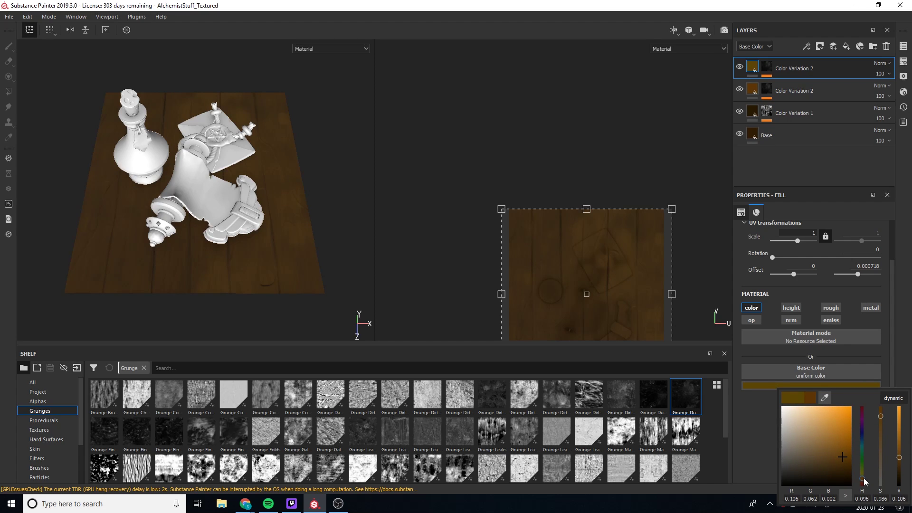
Step: Swap the copy's mask pattern from Grunge Dust Spread to Grunge Spots
{"action": "left_click", "coordinate": [767, 68]}
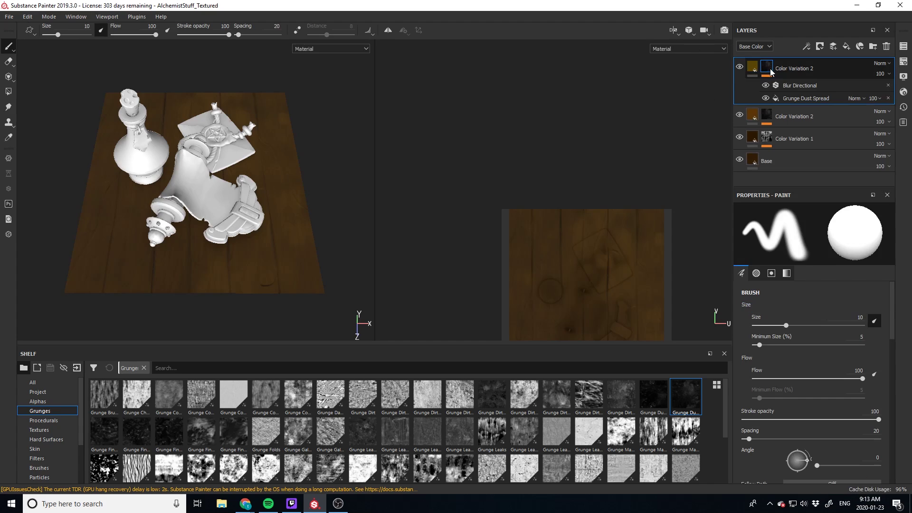
{"action": "left_click", "coordinate": [803, 99]}
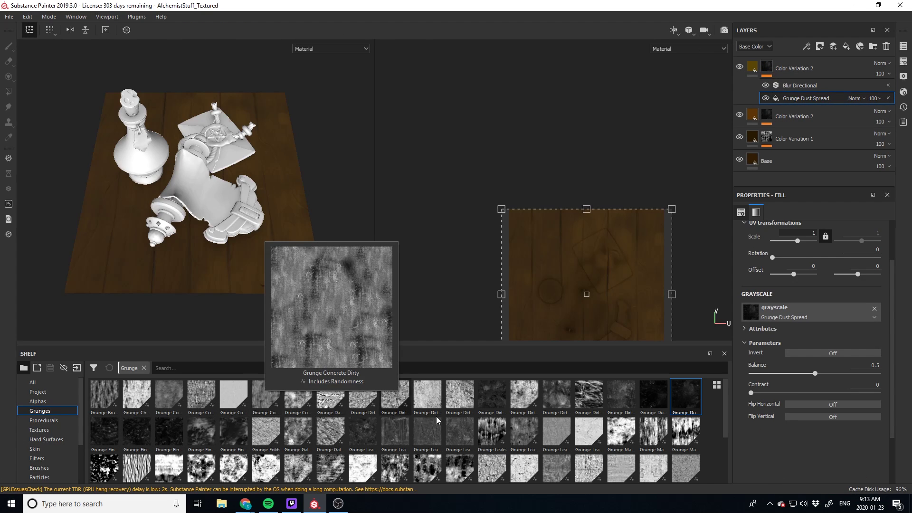
{"action": "mouse_move", "coordinate": [591, 430]}
{"action": "mouse_move", "coordinate": [660, 395]}
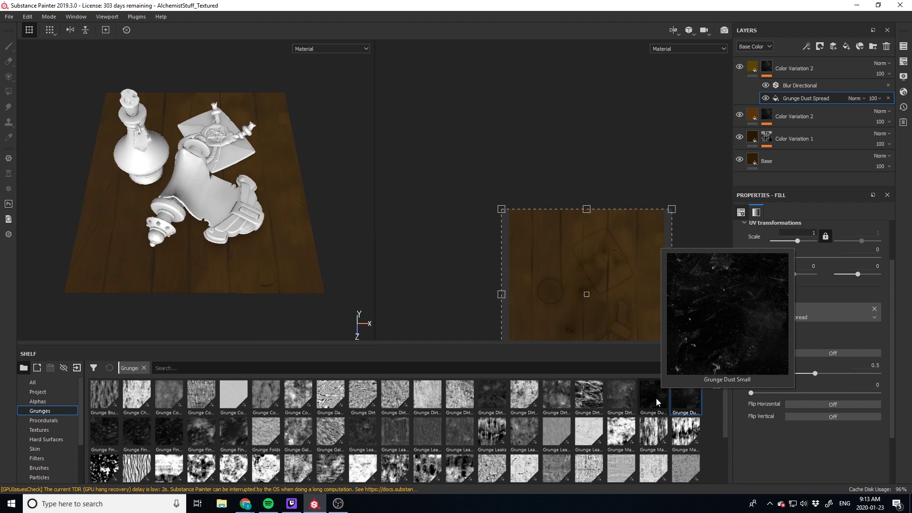
{"action": "scroll", "coordinate": [654, 399], "scroll_direction": "down", "scroll_amount": 2}
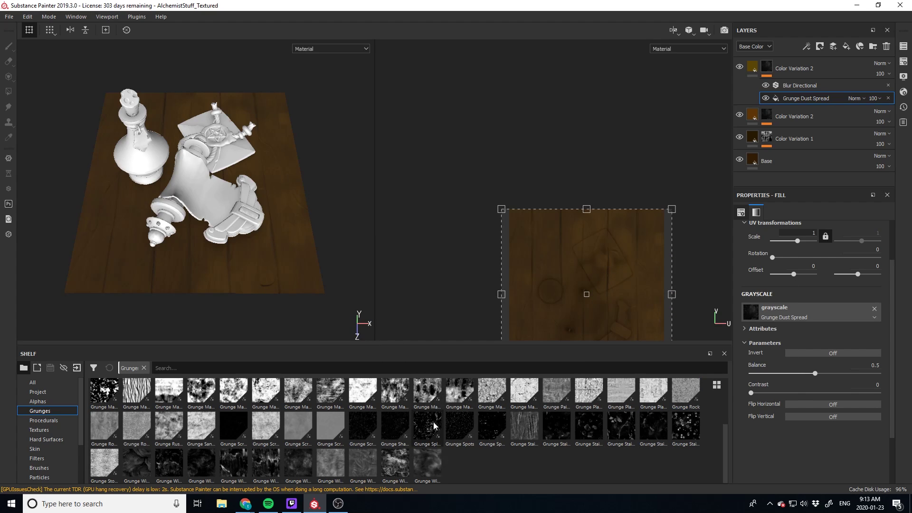
{"action": "mouse_move", "coordinate": [434, 425]}
{"action": "mouse_move", "coordinate": [466, 441]}
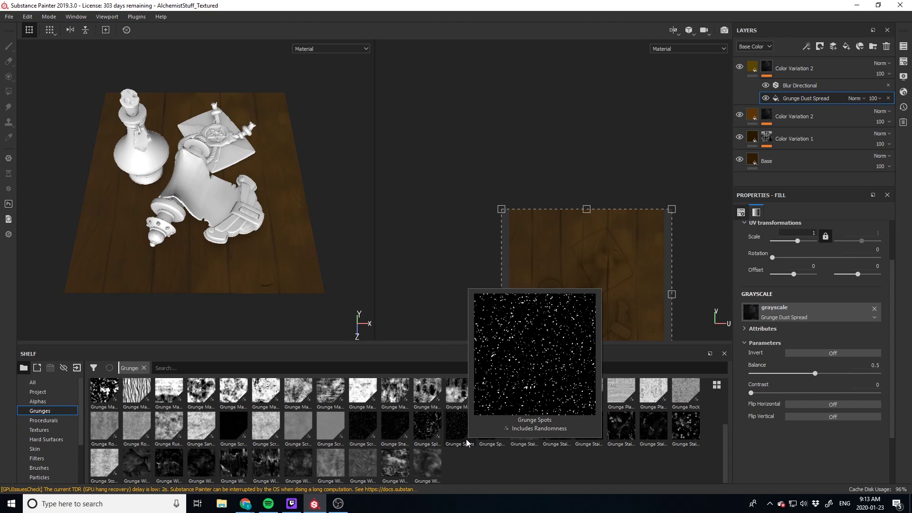
{"action": "left_click_drag", "start_coordinate": [463, 438], "coordinate": [791, 315]}
{"action": "left_click_drag", "start_coordinate": [289, 253], "coordinate": [251, 265], "text": "alt"}
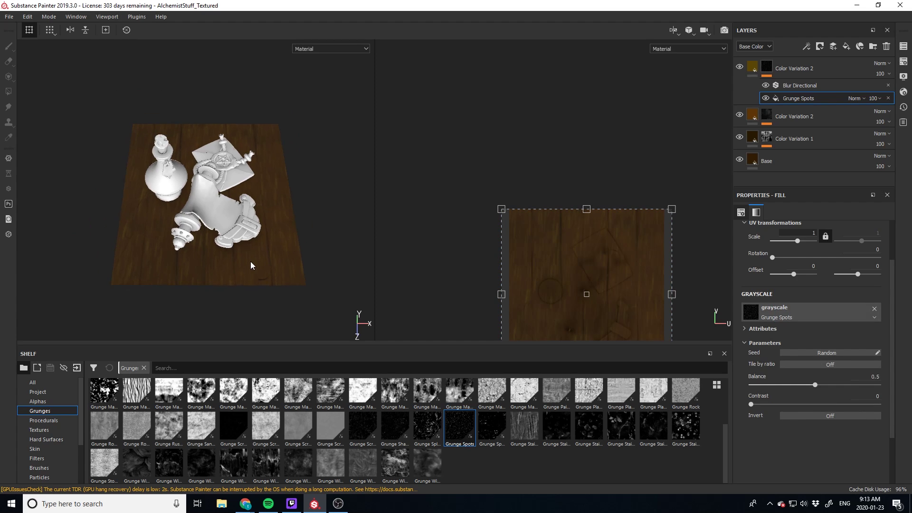
{"action": "scroll", "coordinate": [251, 265], "scroll_direction": "up", "scroll_amount": 3}
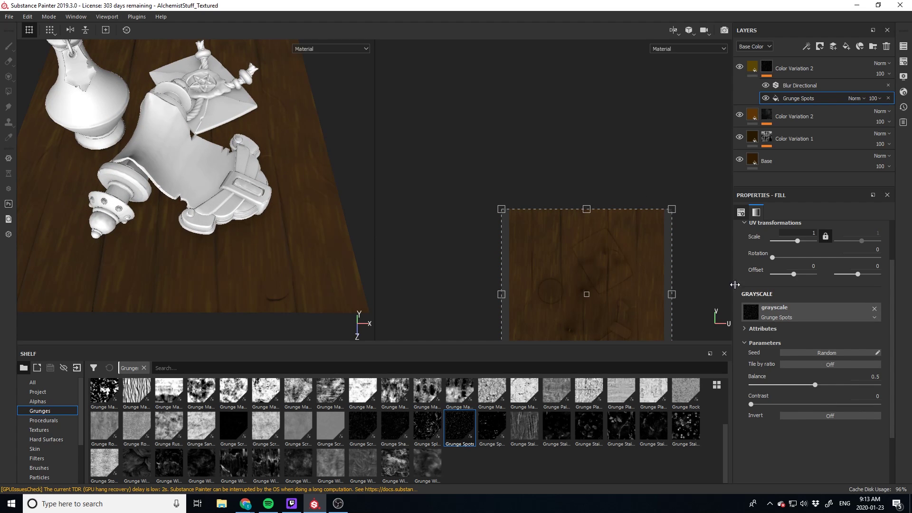
Step: Weaken the directional blur so the wood spots look sharper
{"action": "left_click", "coordinate": [790, 87]}
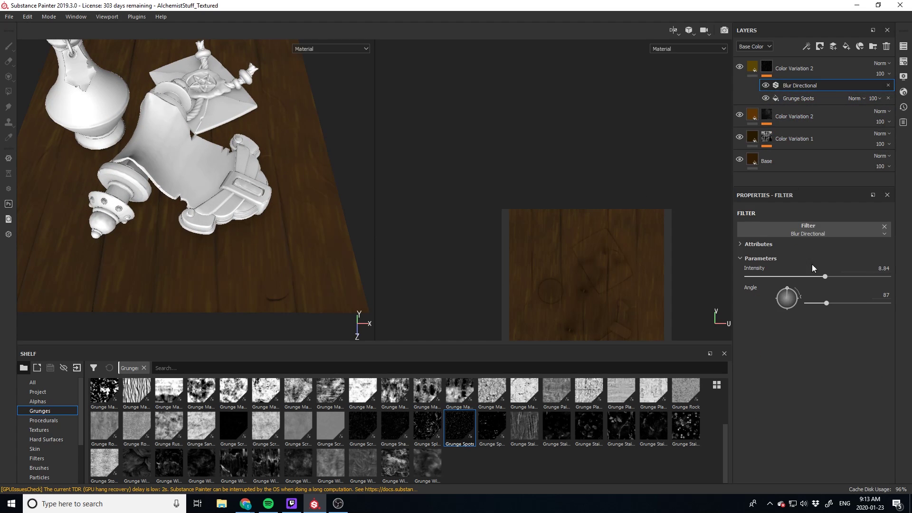
{"action": "left_click_drag", "start_coordinate": [822, 277], "coordinate": [903, 282]}
{"action": "scroll", "coordinate": [278, 256], "scroll_direction": "up", "scroll_amount": 2}
{"action": "scroll", "coordinate": [255, 265], "scroll_direction": "down", "scroll_amount": 5}
{"action": "mouse_move", "coordinate": [255, 262]}
{"action": "left_mouse_down", "text": "alt"}
{"action": "mouse_move", "coordinate": [245, 272]}
{"action": "mouse_move", "coordinate": [259, 270]}
{"action": "left_mouse_up", "text": "alt"}
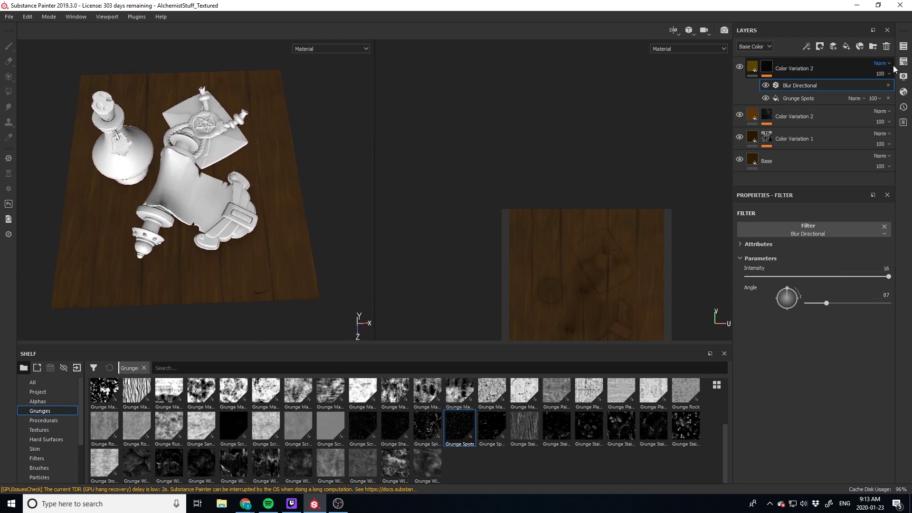
Step: Try Overlay blending on Color Variation 2, revert to Normal, and lower its opacity to 44
{"action": "left_click", "coordinate": [880, 64]}
{"action": "left_click", "coordinate": [856, 207]}
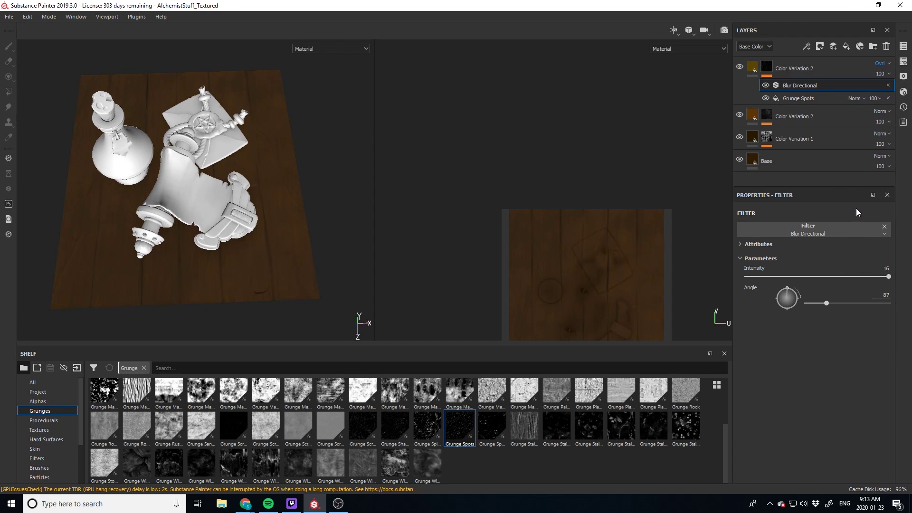
{"action": "scroll", "coordinate": [287, 210], "scroll_direction": "up", "scroll_amount": 6}
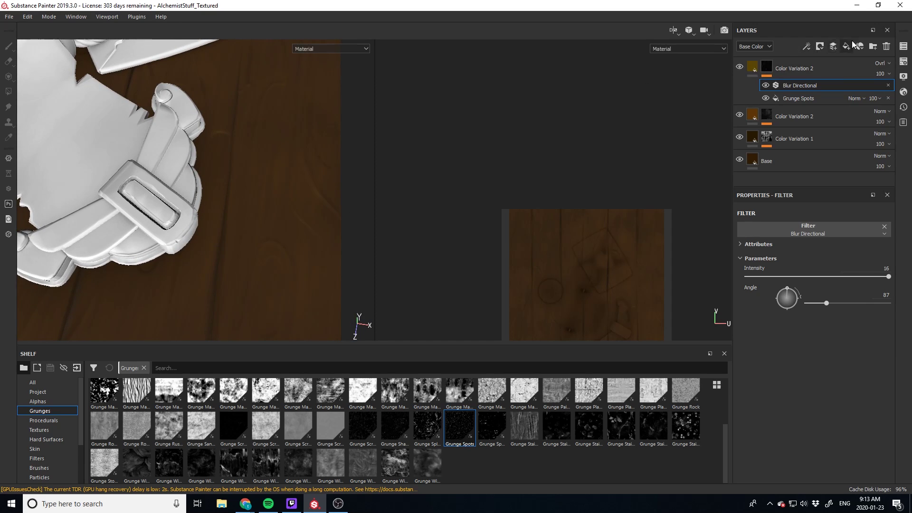
{"action": "left_click", "coordinate": [881, 63]}
{"action": "left_click", "coordinate": [862, 68]}
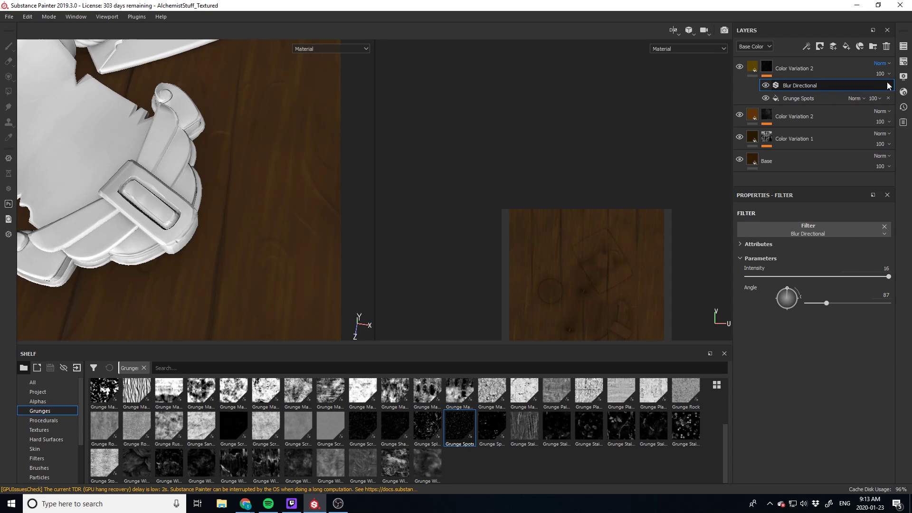
{"action": "left_click", "coordinate": [882, 75]}
{"action": "left_click_drag", "start_coordinate": [896, 94], "coordinate": [878, 99]}
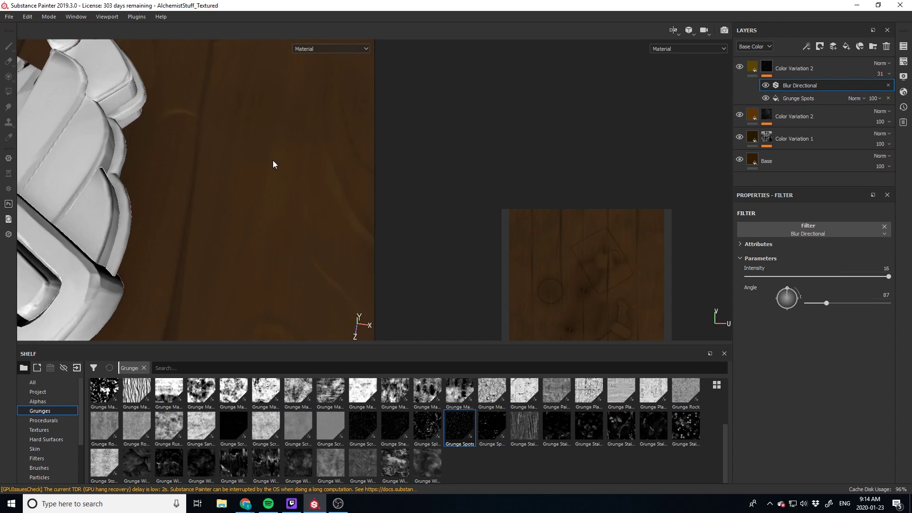
{"action": "scroll", "coordinate": [273, 164], "scroll_direction": "down", "scroll_amount": 10}
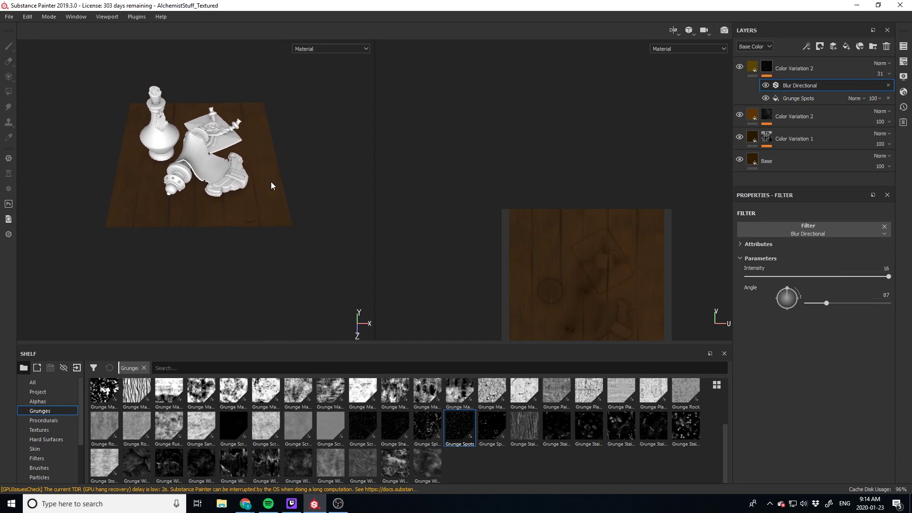
Step: Toggle Base and Color Variation 1 visibility to compare, then set Color Variation 1 opacity to about 58
{"action": "left_click", "coordinate": [740, 160]}
{"action": "left_click", "coordinate": [740, 161]}
{"action": "left_click", "coordinate": [740, 138]}
{"action": "left_click", "coordinate": [740, 137]}
{"action": "scroll", "coordinate": [280, 169], "scroll_direction": "up", "scroll_amount": 5}
{"action": "left_click", "coordinate": [882, 144]}
{"action": "left_click", "coordinate": [892, 162]}
Step: Add a Levels adjustment to Color Variation 1 and to both Color Variation 2 layers
{"action": "left_click", "coordinate": [820, 139]}
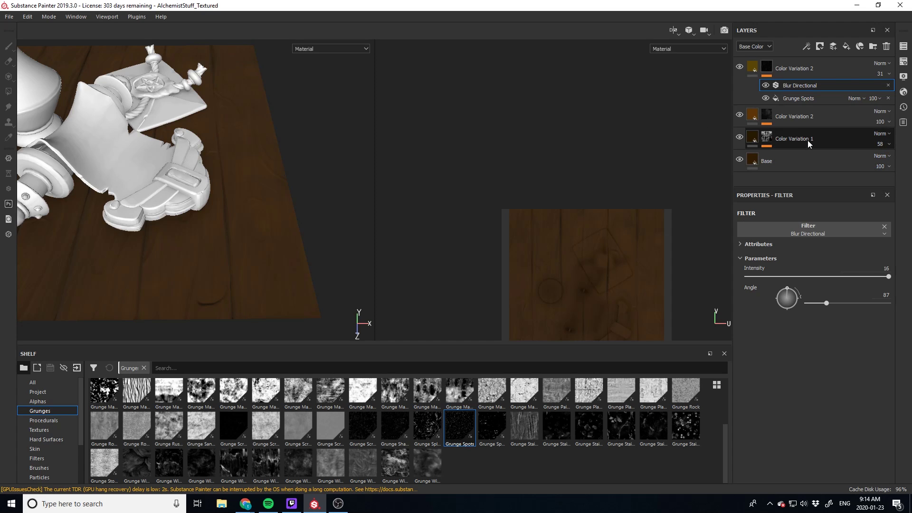
{"action": "right_click", "coordinate": [837, 140]}
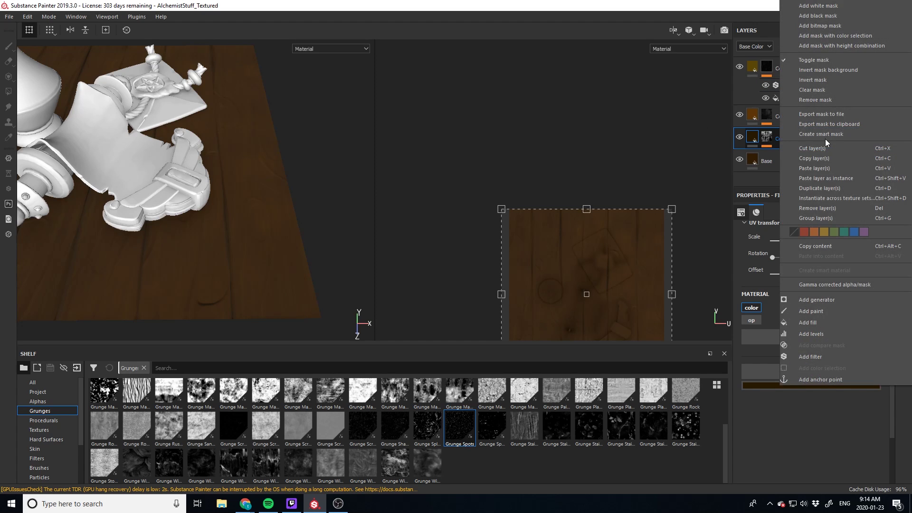
{"action": "left_click", "coordinate": [826, 335]}
{"action": "left_click", "coordinate": [820, 113]}
{"action": "right_click", "coordinate": [820, 113]}
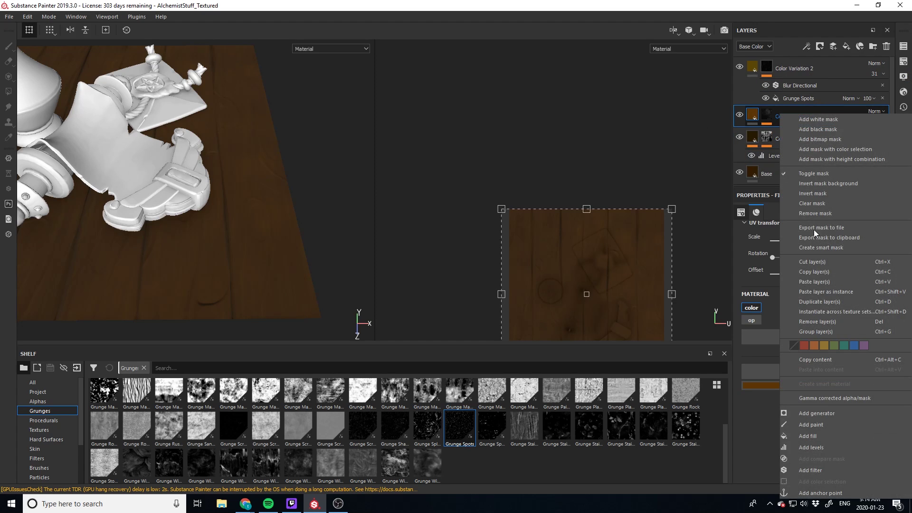
{"action": "left_click", "coordinate": [819, 446]}
{"action": "left_click", "coordinate": [830, 70]}
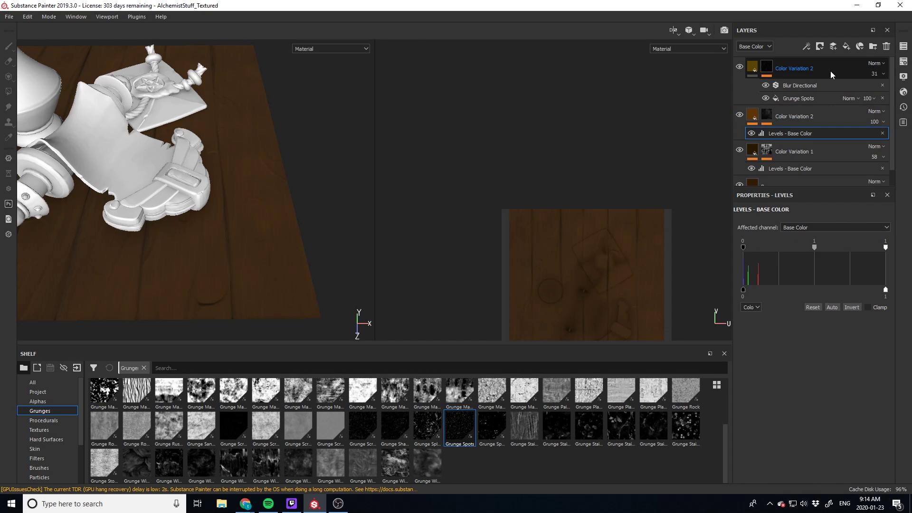
{"action": "right_click", "coordinate": [830, 71]}
{"action": "left_click", "coordinate": [824, 404]}
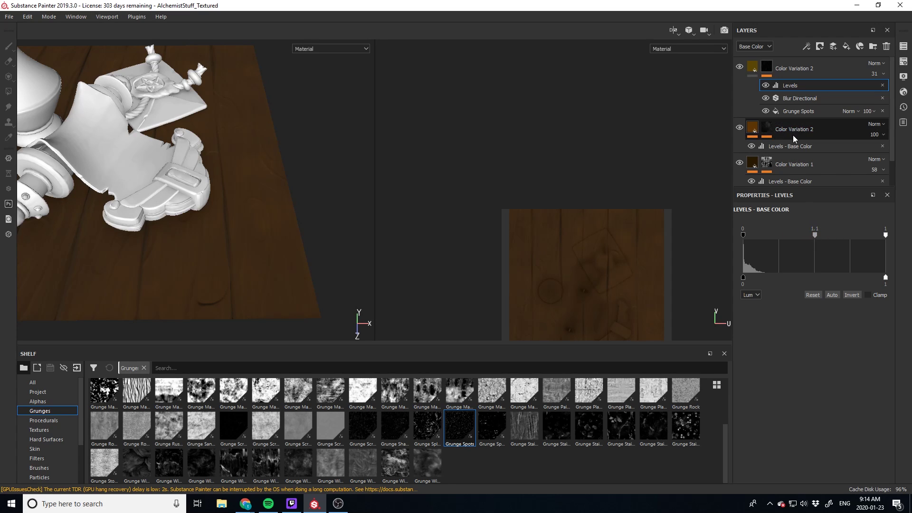
Step: Shift the Levels midtone to darken the wood, then review Color Variation 1's levels
{"action": "left_click", "coordinate": [785, 147]}
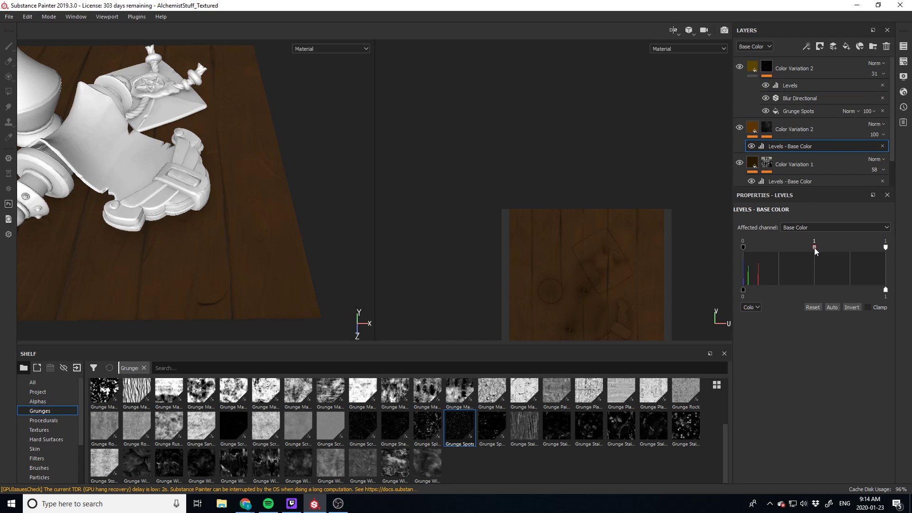
{"action": "mouse_move", "coordinate": [800, 249]}
{"action": "left_mouse_down"}
{"action": "mouse_move", "coordinate": [825, 249]}
{"action": "mouse_move", "coordinate": [814, 249]}
{"action": "left_mouse_up"}
{"action": "scroll", "coordinate": [814, 155], "scroll_direction": "down", "scroll_amount": 1}
{"action": "left_click", "coordinate": [791, 150]}
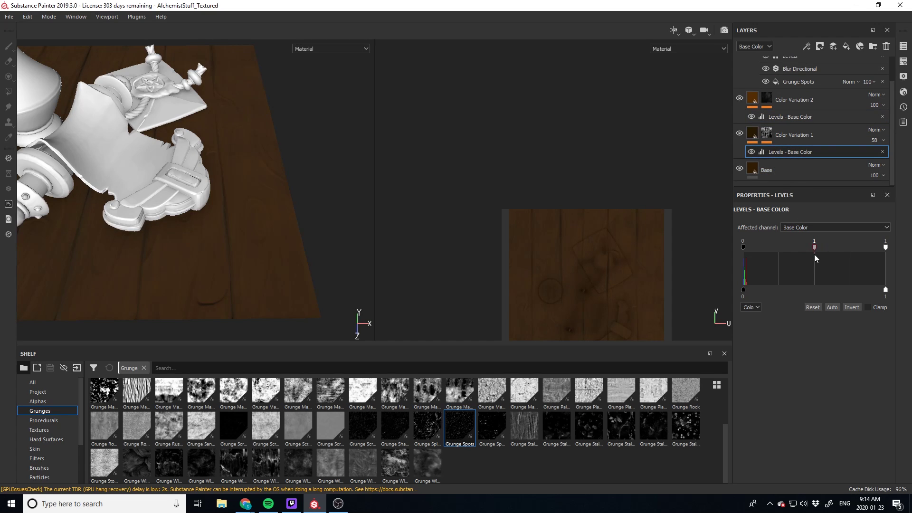
{"action": "left_click_drag", "start_coordinate": [365, 218], "coordinate": [252, 209], "text": "alt"}
{"action": "scroll", "coordinate": [235, 213], "scroll_direction": "down", "scroll_amount": 3}
{"action": "scroll", "coordinate": [779, 100], "scroll_direction": "up", "scroll_amount": 1}
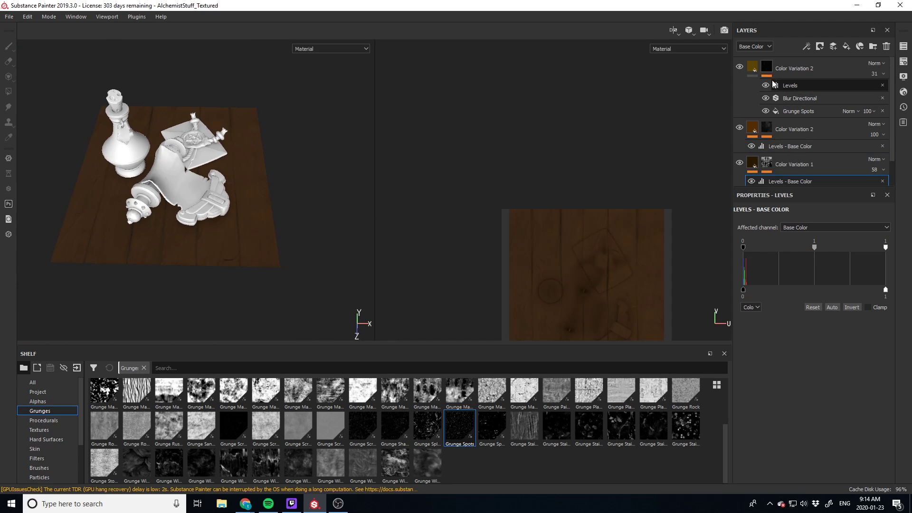
{"action": "left_click", "coordinate": [830, 64]}
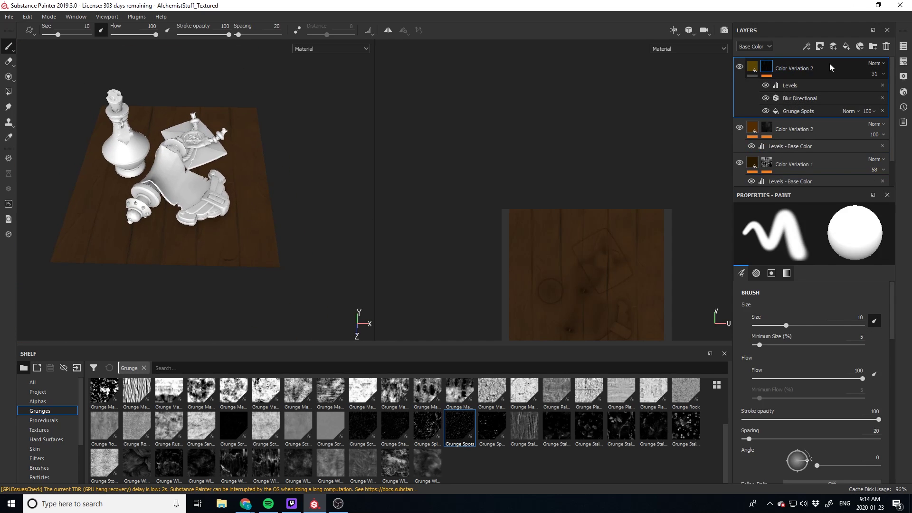
{"action": "scroll", "coordinate": [229, 177], "scroll_direction": "up", "scroll_amount": 6}
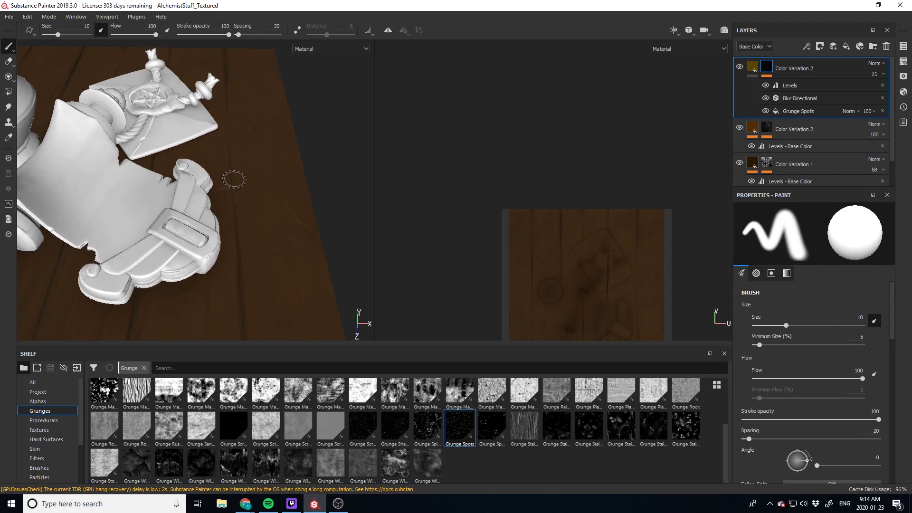
{"action": "scroll", "coordinate": [220, 237], "scroll_direction": "down", "scroll_amount": 6}
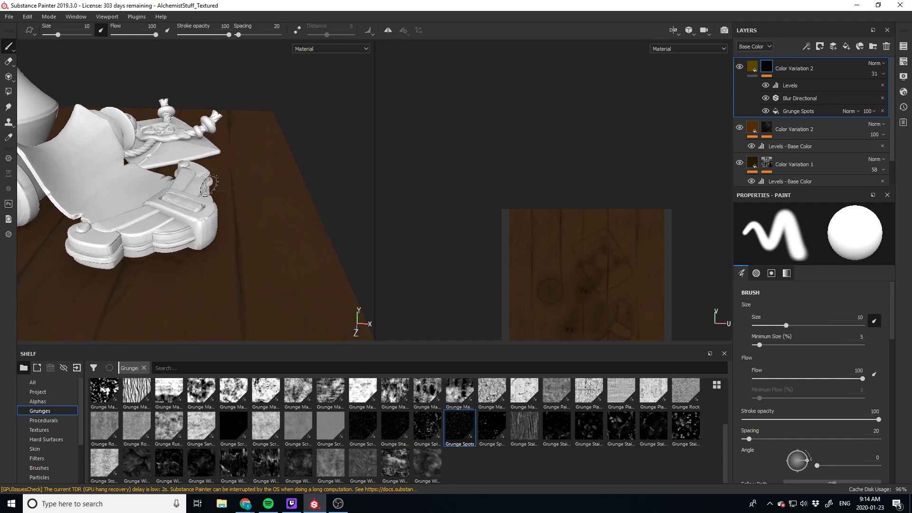
Step: Add a new fill layer on top and give it a black mask
{"action": "left_click", "coordinate": [845, 48]}
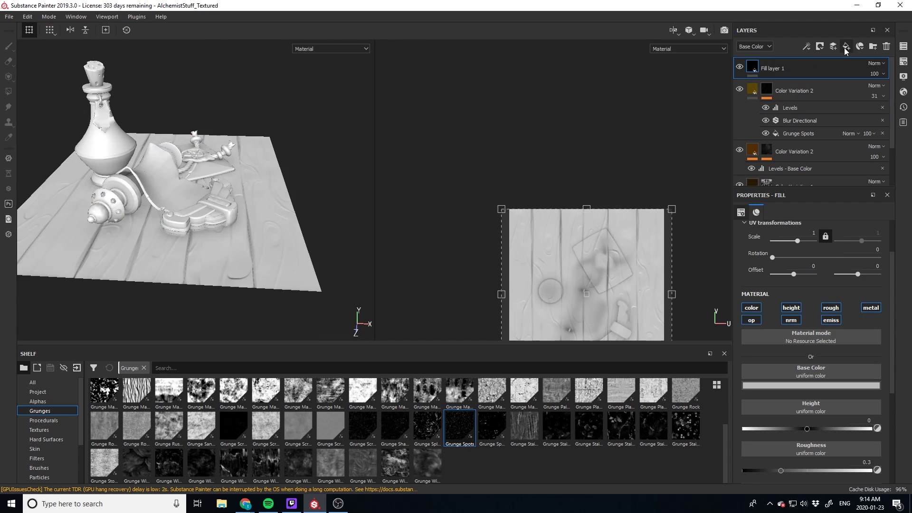
{"action": "right_click", "coordinate": [782, 65]}
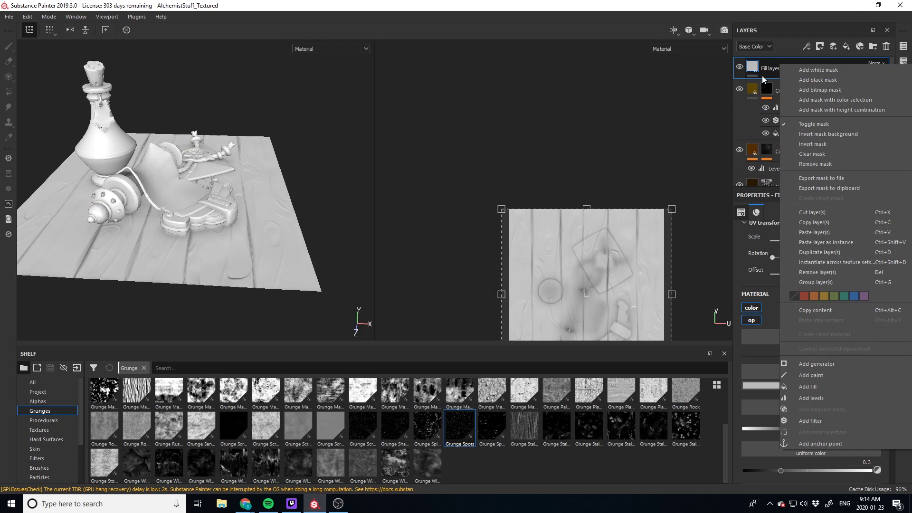
{"action": "left_click", "coordinate": [813, 80]}
Step: Add a Mask Editor generator to the mask with Global Balance 0.28
{"action": "right_click", "coordinate": [816, 66]}
{"action": "left_click", "coordinate": [804, 366]}
{"action": "left_click", "coordinate": [810, 226]}
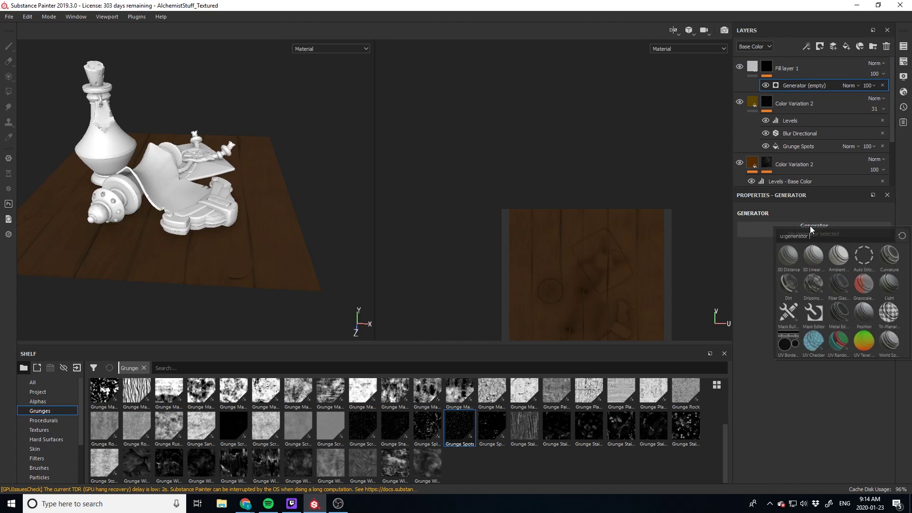
{"action": "left_click", "coordinate": [812, 314]}
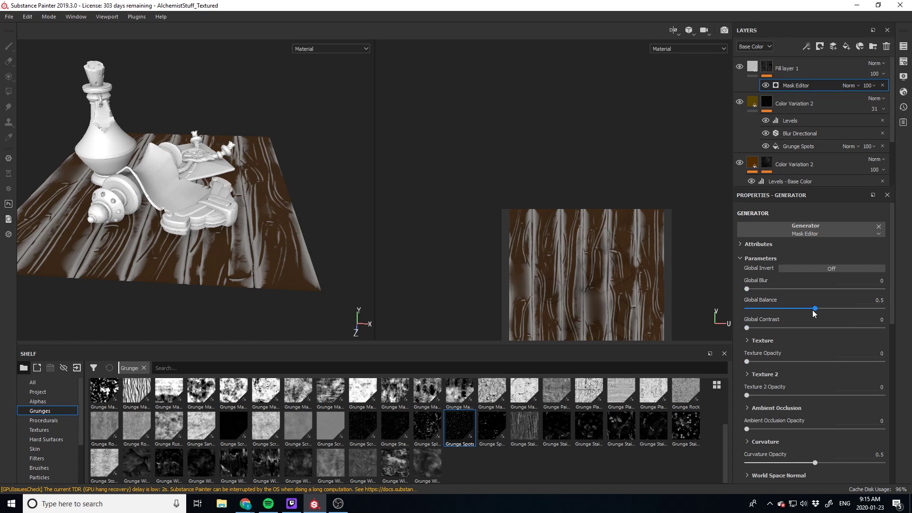
{"action": "left_click_drag", "start_coordinate": [815, 309], "coordinate": [785, 309]}
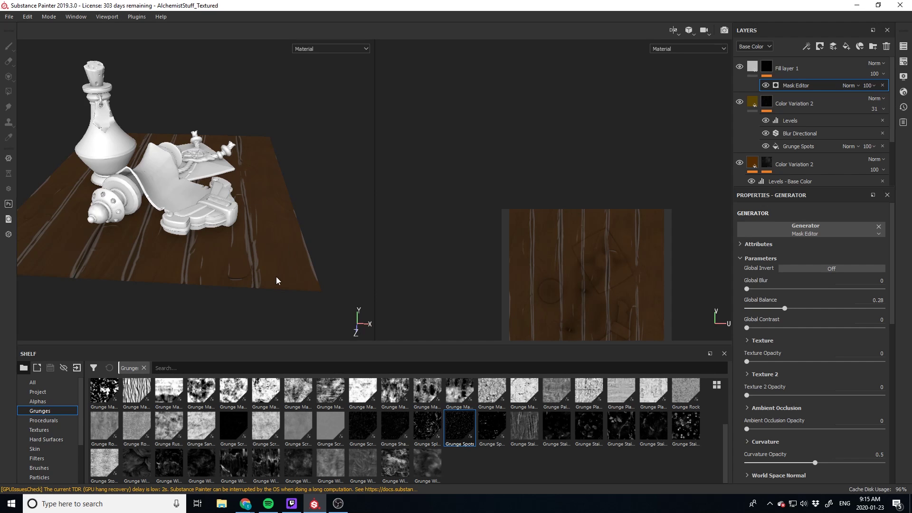
{"action": "left_click_drag", "start_coordinate": [241, 174], "coordinate": [234, 256], "text": "alt"}
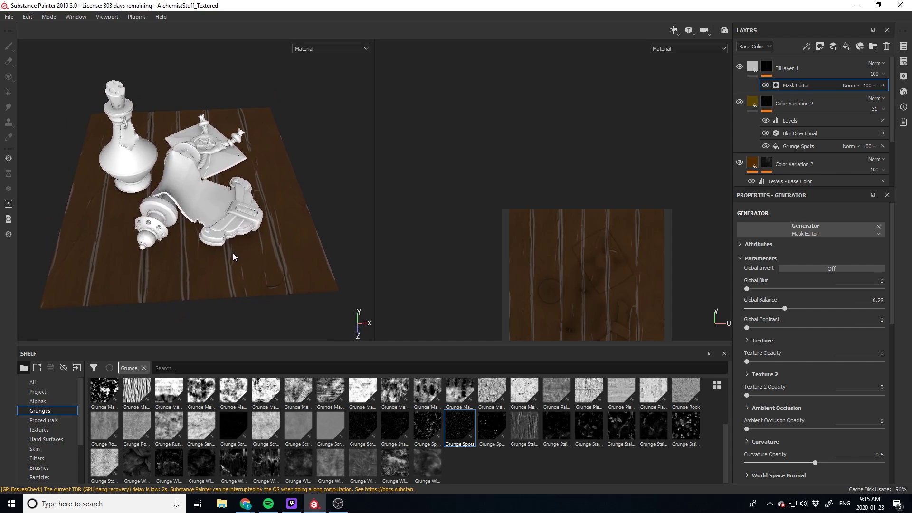
Step: Rename Fill layer 1 to 'WEdge Wear'
{"action": "double_click", "coordinate": [777, 69]}
{"action": "type", "text": "WEdge Wear"}
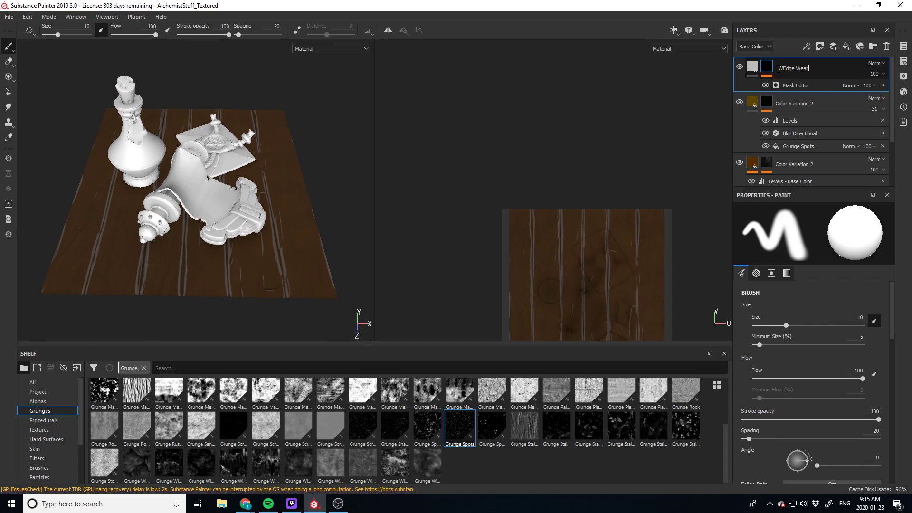
{"action": "key", "text": "Return"}
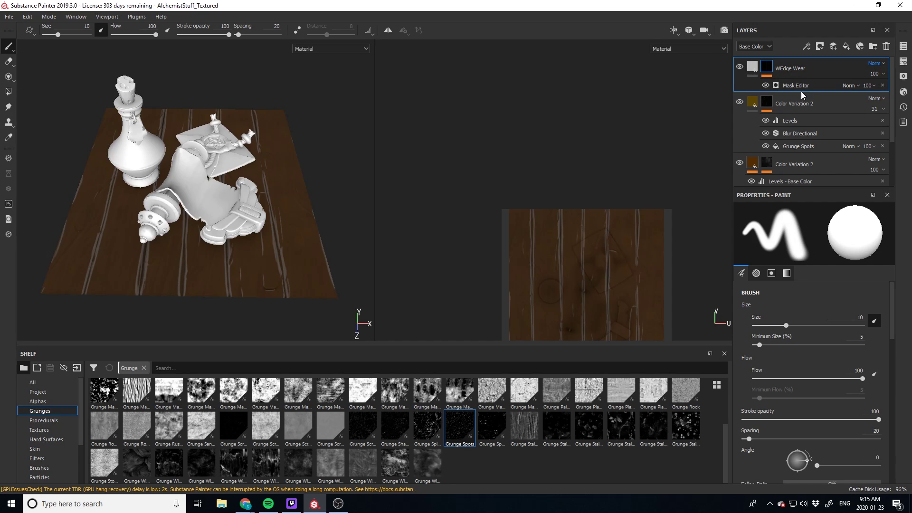
Step: Turn off opacity, normal, height, roughness, emissive and metallic, leaving only colour
{"action": "left_click", "coordinate": [753, 67]}
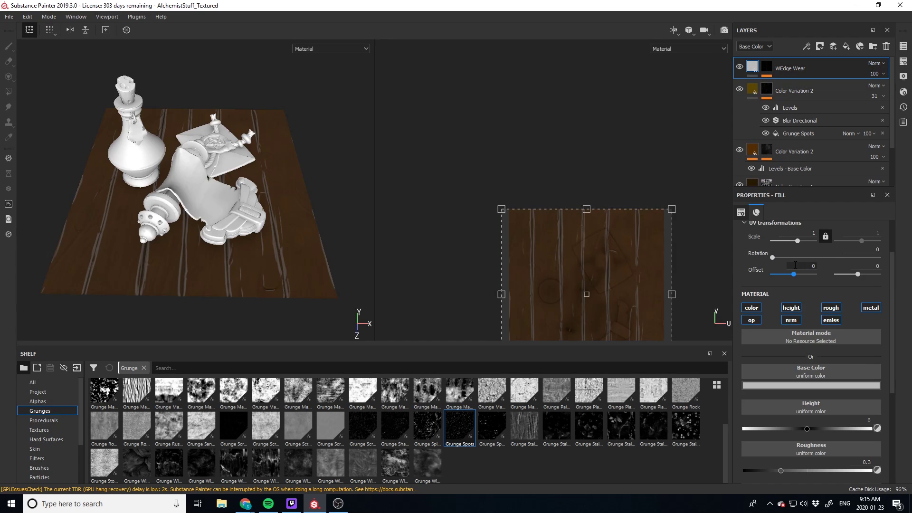
{"action": "left_click", "coordinate": [752, 320]}
{"action": "left_click", "coordinate": [791, 321]}
{"action": "left_click", "coordinate": [791, 308]}
{"action": "left_click", "coordinate": [831, 307]}
{"action": "left_click", "coordinate": [831, 321]}
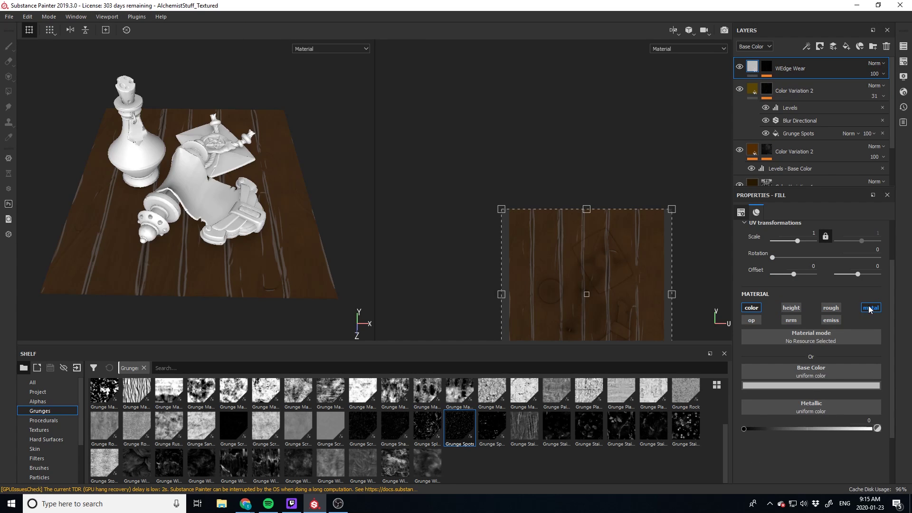
{"action": "left_click", "coordinate": [870, 308]}
Step: Set the base colour to a sampled brown from the wood and reduce its saturation
{"action": "left_click", "coordinate": [809, 385]}
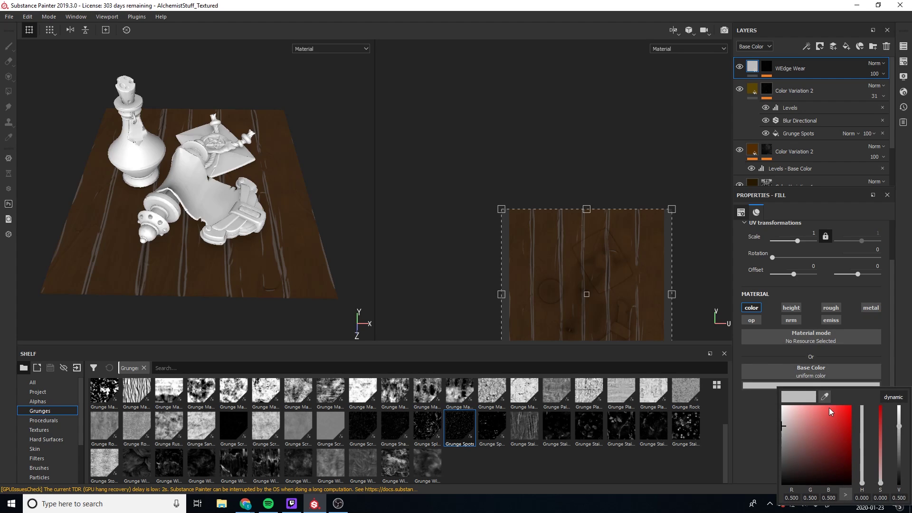
{"action": "left_click", "coordinate": [828, 399]}
{"action": "left_click", "coordinate": [584, 266]}
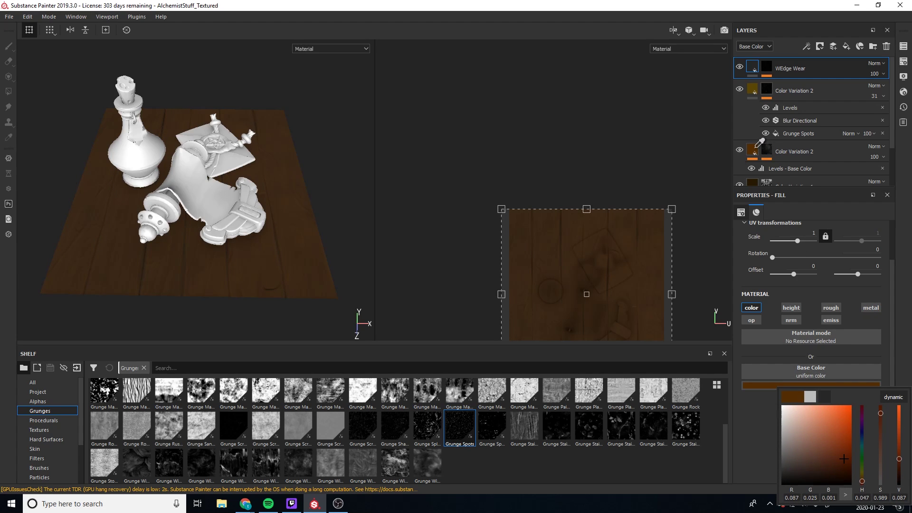
{"action": "mouse_move", "coordinate": [879, 418]}
{"action": "left_mouse_down"}
{"action": "mouse_move", "coordinate": [879, 467]}
{"action": "mouse_move", "coordinate": [899, 448]}
{"action": "mouse_move", "coordinate": [883, 429]}
{"action": "left_mouse_up"}
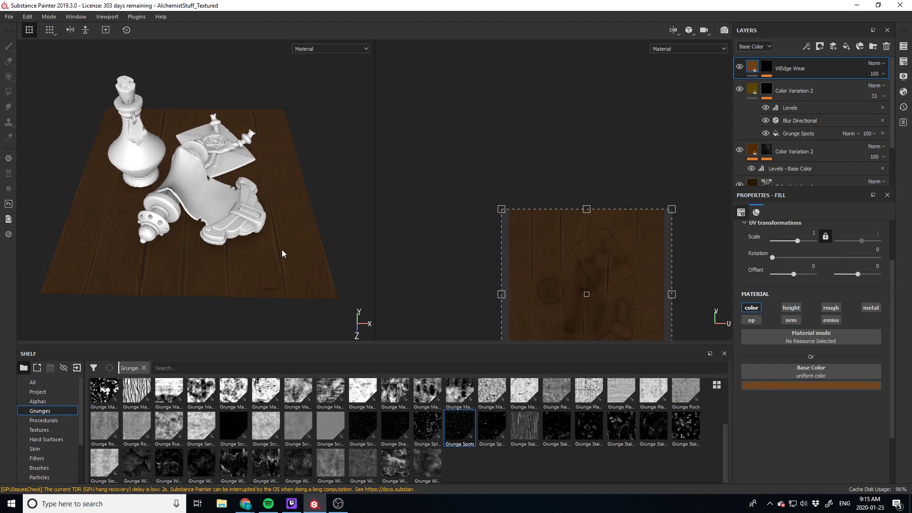
{"action": "mouse_move", "coordinate": [282, 253]}
{"action": "left_mouse_down", "text": "alt"}
{"action": "mouse_move", "coordinate": [269, 272]}
{"action": "mouse_move", "coordinate": [283, 287]}
{"action": "mouse_move", "coordinate": [294, 267]}
{"action": "mouse_move", "coordinate": [290, 253]}
{"action": "mouse_move", "coordinate": [273, 251]}
{"action": "left_mouse_up", "text": "alt"}
Step: Turn off opacity and the other unused material channels on the Base fill
{"action": "scroll", "coordinate": [813, 150], "scroll_direction": "down", "scroll_amount": 2}
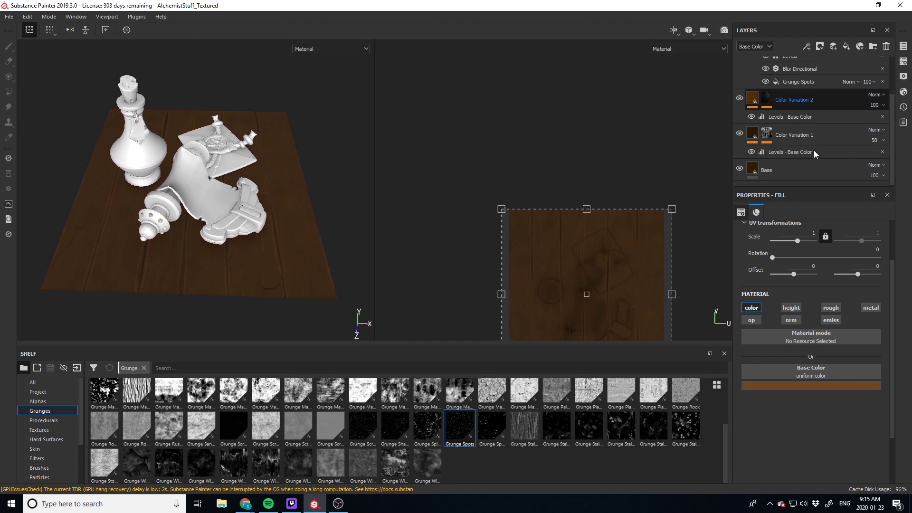
{"action": "left_click", "coordinate": [760, 171]}
{"action": "left_click", "coordinate": [789, 386]}
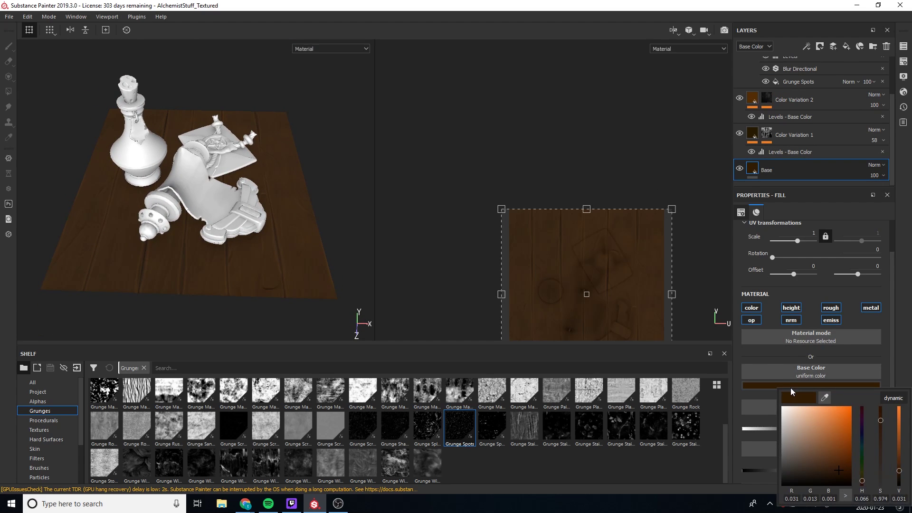
{"action": "left_click", "coordinate": [831, 308]}
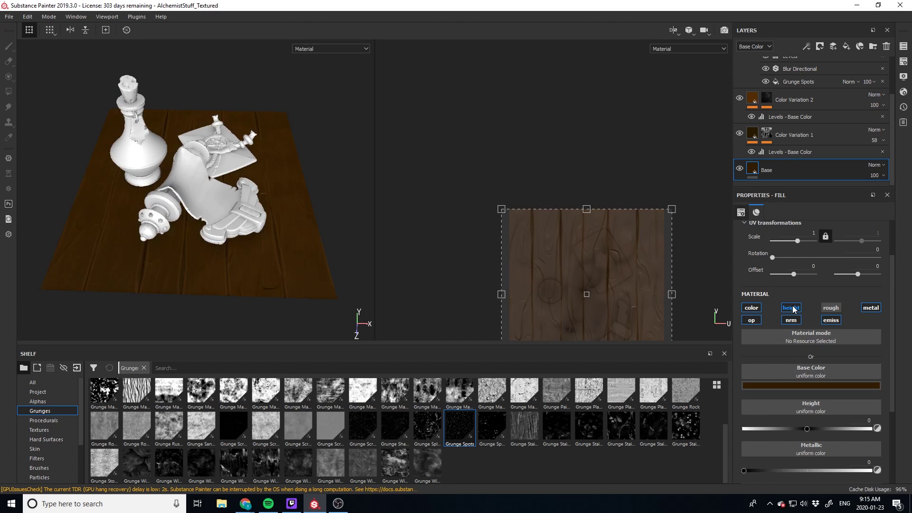
{"action": "left_click", "coordinate": [791, 308]}
{"action": "left_click", "coordinate": [791, 319]}
{"action": "left_click", "coordinate": [831, 319]}
{"action": "left_click", "coordinate": [871, 308]}
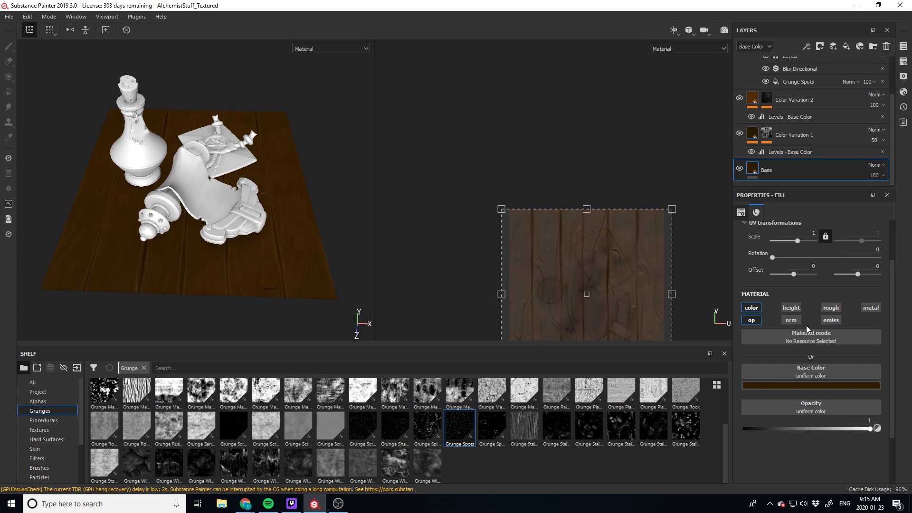
{"action": "left_click", "coordinate": [752, 321]}
{"action": "scroll", "coordinate": [243, 259], "scroll_direction": "up", "scroll_amount": 3}
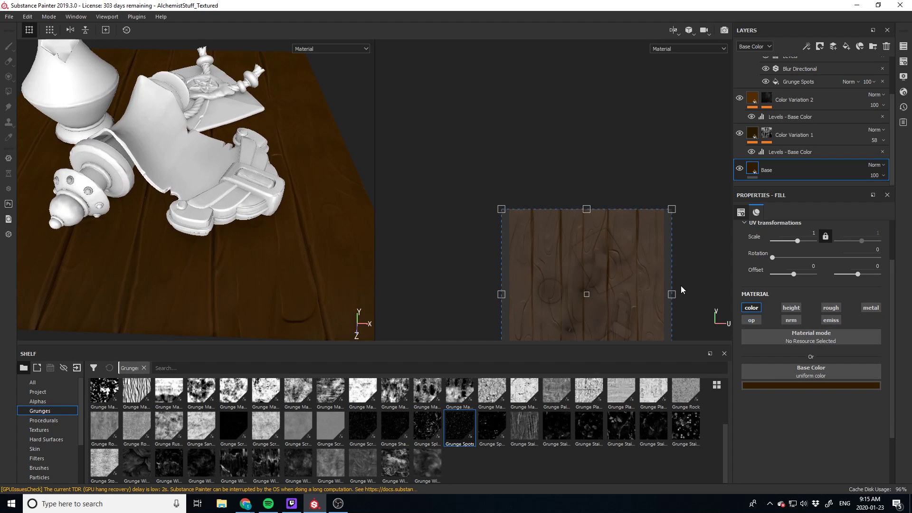
{"action": "mouse_move", "coordinate": [257, 220]}
{"action": "left_mouse_down", "text": "alt"}
{"action": "mouse_move", "coordinate": [247, 248]}
{"action": "mouse_move", "coordinate": [266, 224]}
{"action": "left_mouse_up", "text": "alt"}
Step: Re-enable the roughness channel on the Base fill
{"action": "left_click", "coordinate": [831, 307]}
{"action": "scroll", "coordinate": [827, 361], "scroll_direction": "down", "scroll_amount": 2}
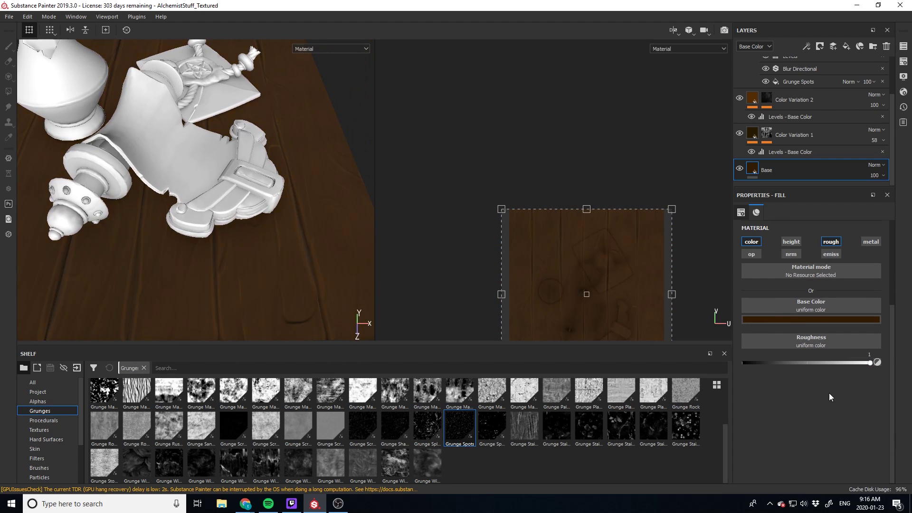
{"action": "scroll", "coordinate": [234, 195], "scroll_direction": "down", "scroll_amount": 2}
{"action": "right_click_drag", "start_coordinate": [234, 194], "coordinate": [238, 237], "text": "alt"}
{"action": "left_click", "coordinate": [786, 317]}
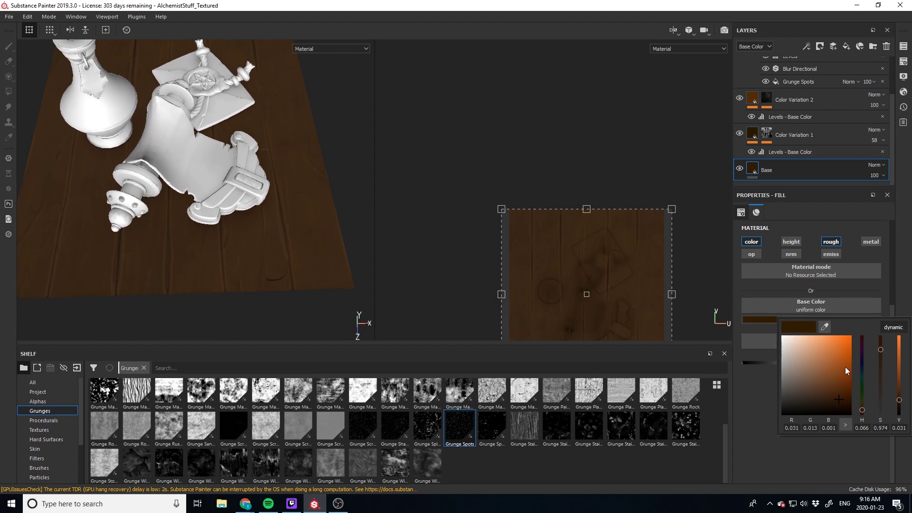
Step: Add a Levels adjustment to Base, setting midtone to 1 and testing darker output
{"action": "right_click", "coordinate": [782, 170]}
{"action": "left_click", "coordinate": [814, 332]}
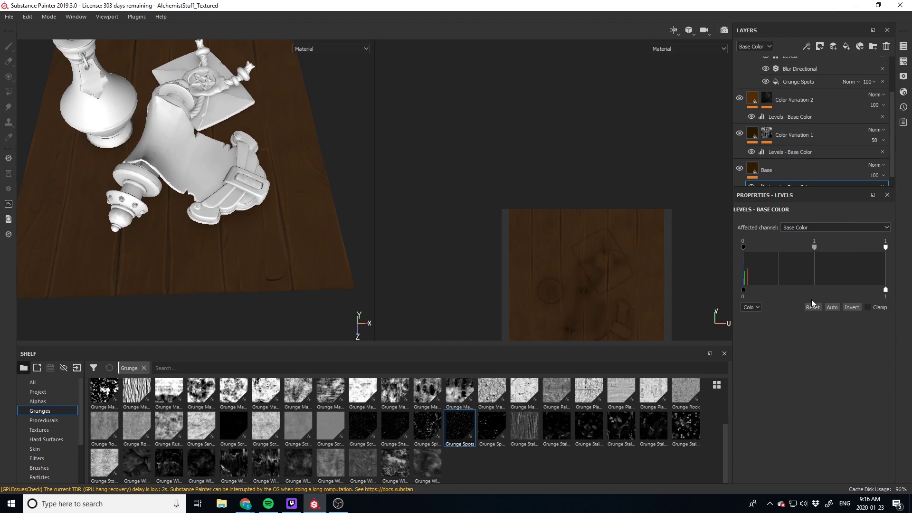
{"action": "left_click_drag", "start_coordinate": [810, 246], "coordinate": [814, 248]}
{"action": "left_click_drag", "start_coordinate": [743, 247], "coordinate": [734, 249]}
{"action": "left_click_drag", "start_coordinate": [744, 290], "coordinate": [713, 293]}
Step: Retune the Base fill's dark brown colour, brightening it slightly
{"action": "left_click", "coordinate": [790, 182]}
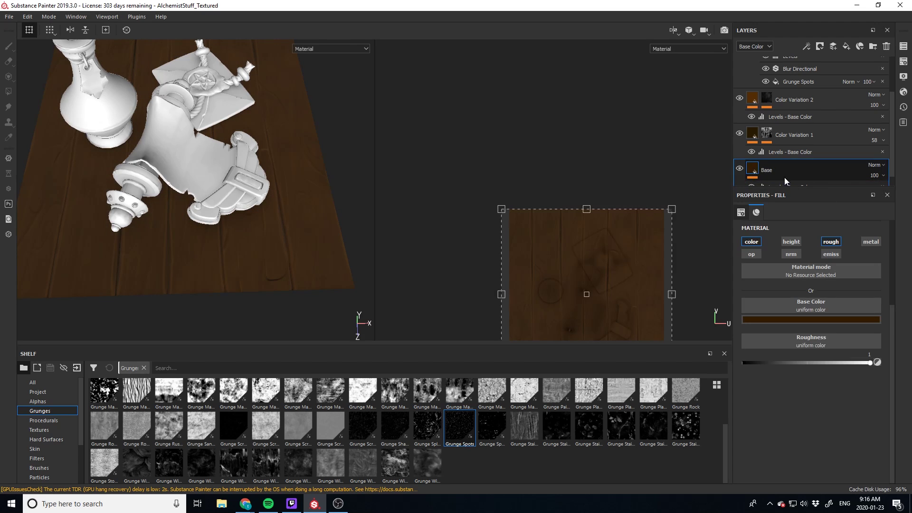
{"action": "left_click", "coordinate": [810, 319]}
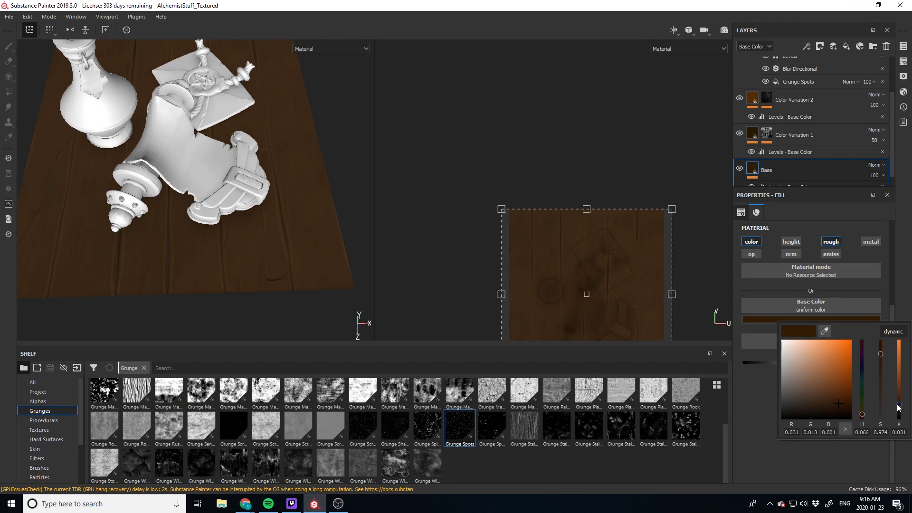
{"action": "left_click_drag", "start_coordinate": [899, 407], "coordinate": [900, 405]}
{"action": "left_click_drag", "start_coordinate": [839, 391], "coordinate": [836, 401]}
{"action": "left_click_drag", "start_coordinate": [267, 322], "coordinate": [250, 304], "text": "alt"}
{"action": "scroll", "coordinate": [781, 145], "scroll_direction": "up", "scroll_amount": 3}
Step: Check WEdge Wear's blending options without changing them and confirm its name
{"action": "left_click", "coordinate": [813, 68]}
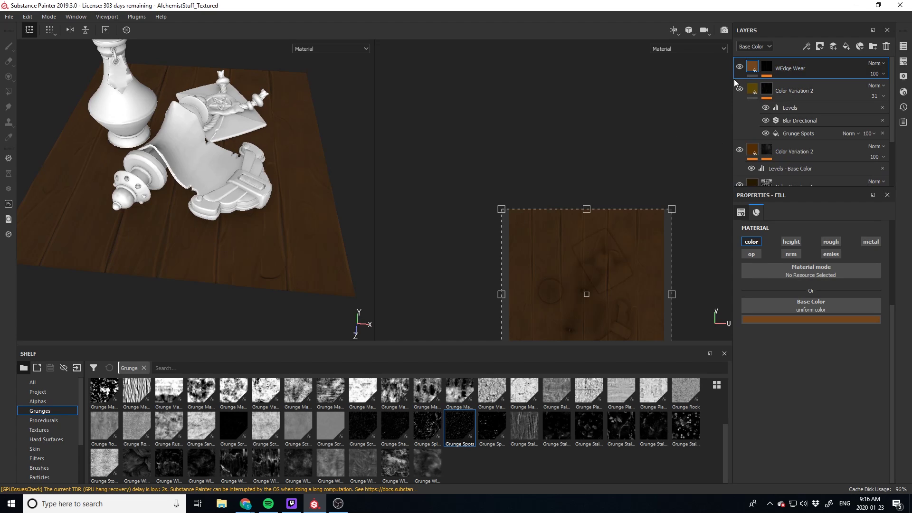
{"action": "left_click", "coordinate": [873, 63]}
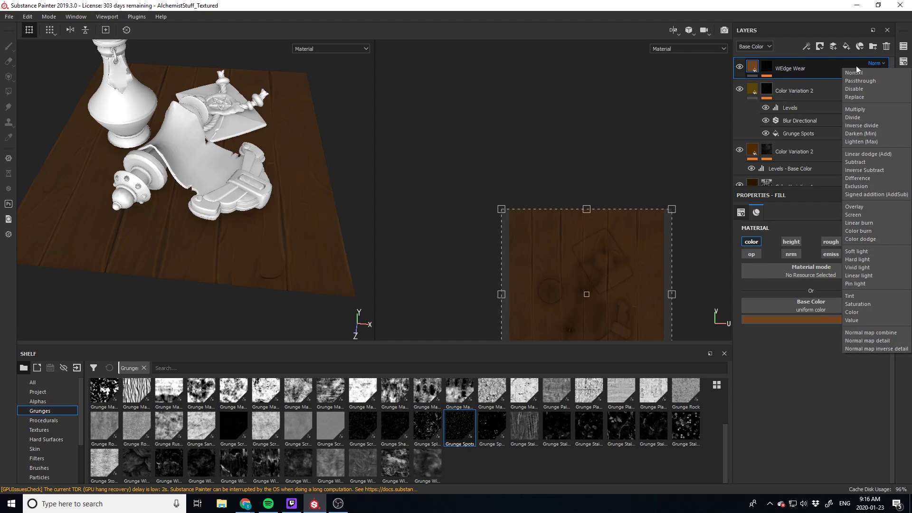
{"action": "left_click", "coordinate": [763, 66]}
{"action": "double_click", "coordinate": [803, 70]}
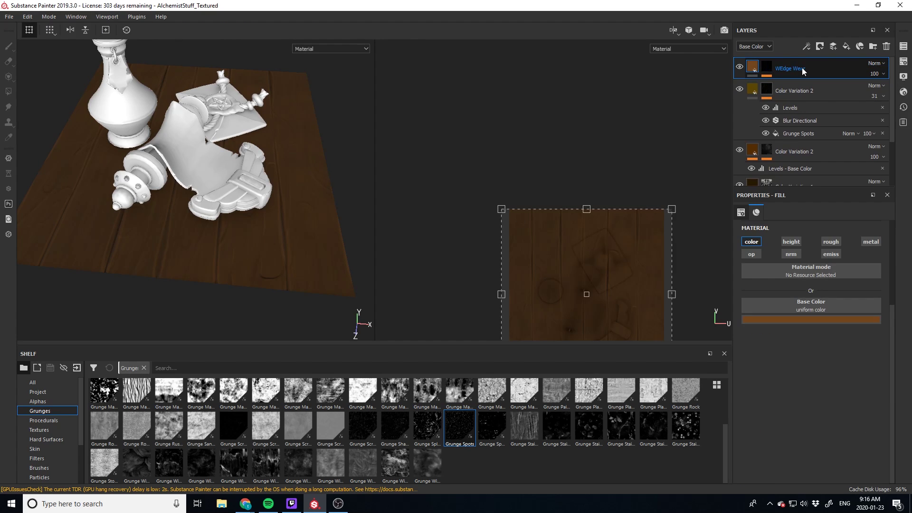
{"action": "key", "text": "Return"}
Step: Add a new black fill layer with only the colour channel enabled
{"action": "left_click", "coordinate": [850, 44]}
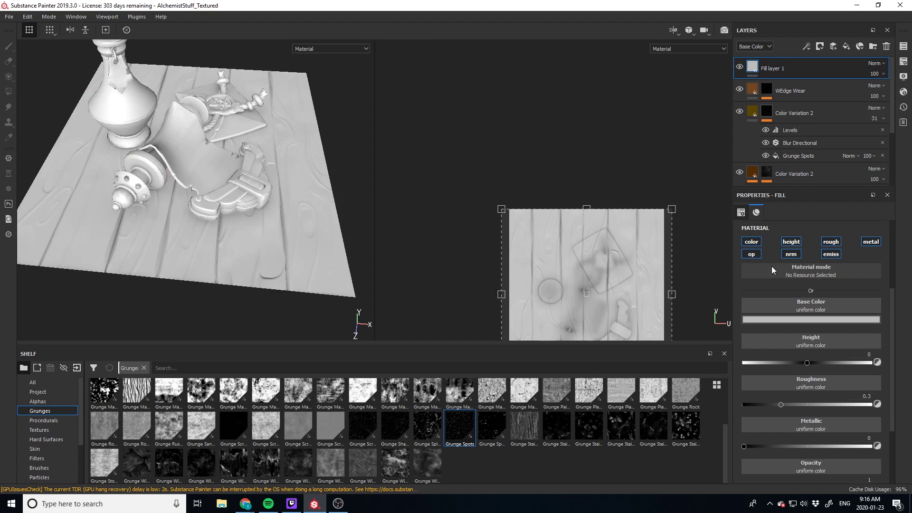
{"action": "left_click", "coordinate": [780, 323]}
{"action": "left_click_drag", "start_coordinate": [782, 383], "coordinate": [782, 419]}
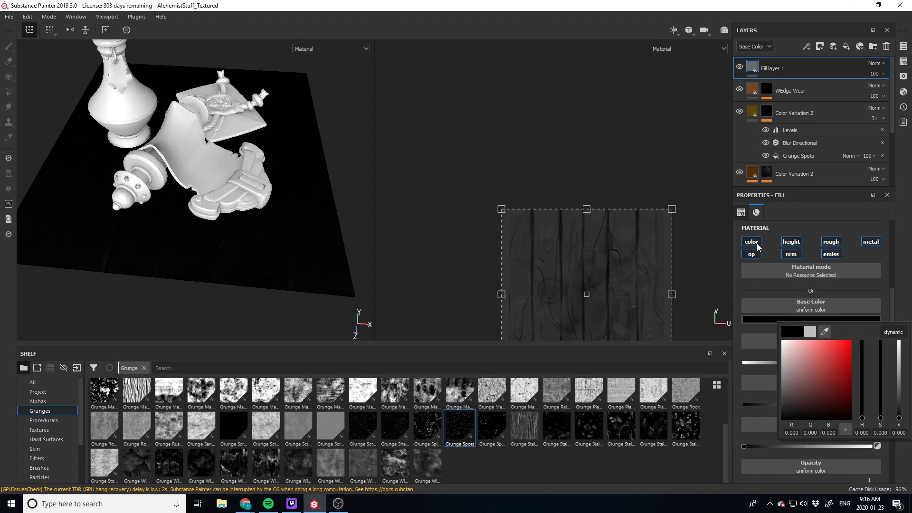
{"action": "left_click", "coordinate": [791, 254]}
{"action": "left_click", "coordinate": [791, 241]}
{"action": "left_click", "coordinate": [831, 242]}
{"action": "left_click", "coordinate": [831, 254]}
{"action": "left_click", "coordinate": [871, 241]}
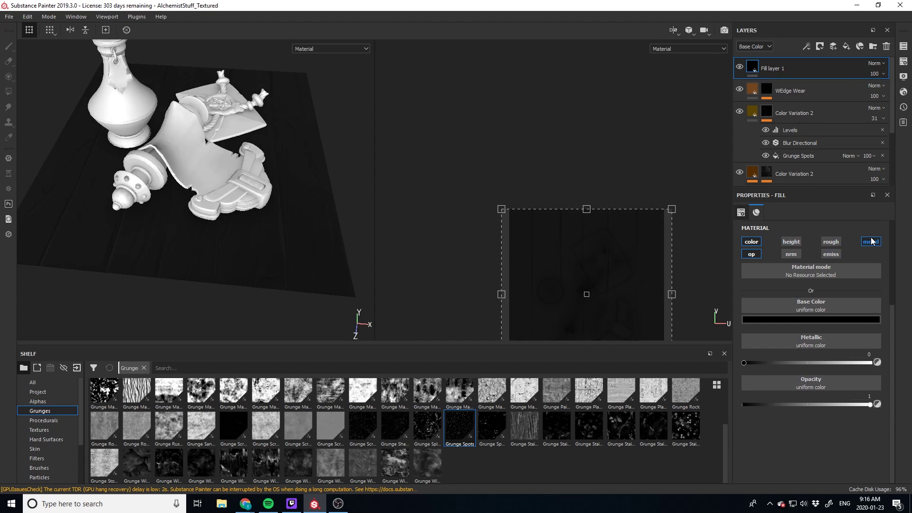
Step: Mask it with a black mask and Dirt generator, tuning Dirt Level to about 0.43
{"action": "right_click", "coordinate": [806, 64]}
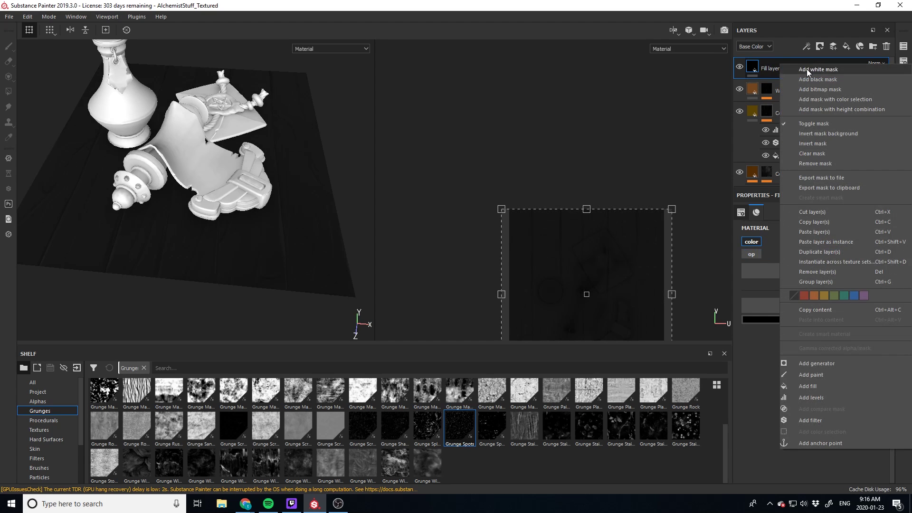
{"action": "left_click", "coordinate": [808, 72]}
{"action": "right_click", "coordinate": [811, 61]}
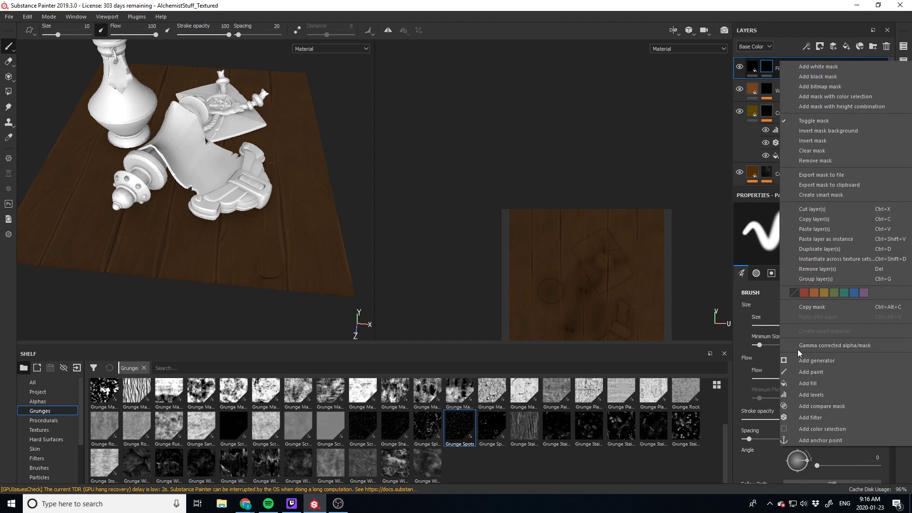
{"action": "left_click", "coordinate": [815, 360]}
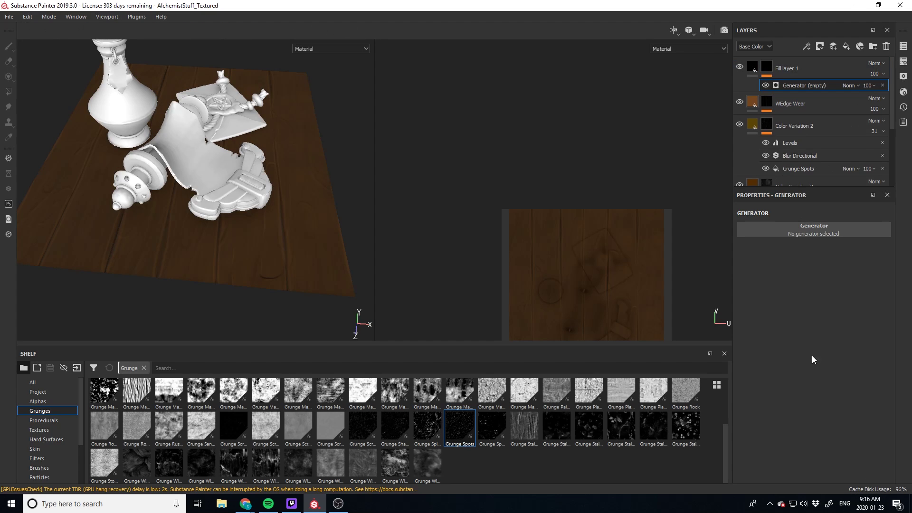
{"action": "left_click", "coordinate": [797, 232]}
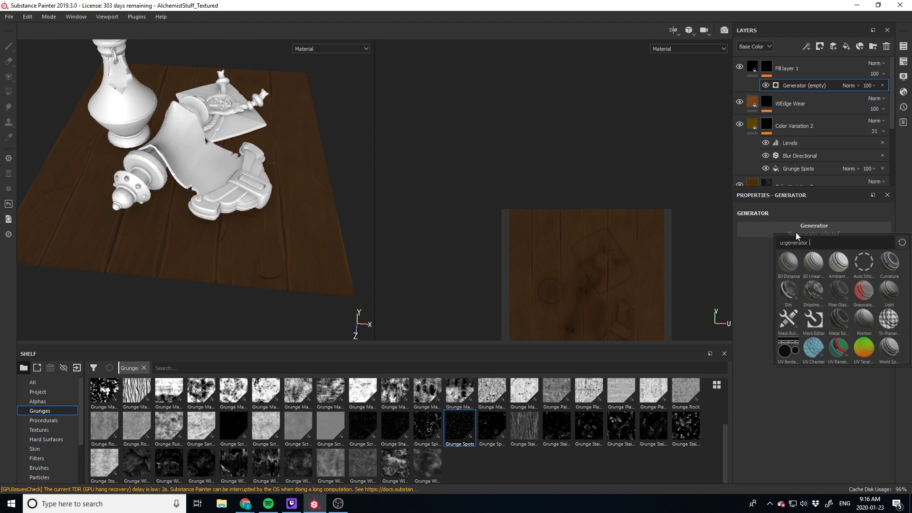
{"action": "left_click", "coordinate": [787, 291]}
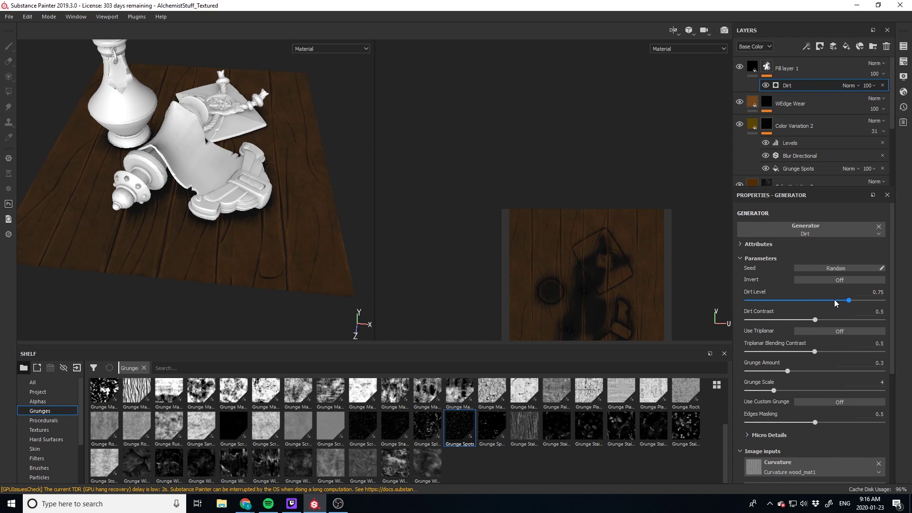
{"action": "left_click_drag", "start_coordinate": [836, 303], "coordinate": [777, 312]}
{"action": "middle_click_drag", "start_coordinate": [590, 269], "coordinate": [558, 195]}
{"action": "scroll", "coordinate": [559, 196], "scroll_direction": "up", "scroll_amount": 3}
{"action": "left_click_drag", "start_coordinate": [777, 301], "coordinate": [817, 309]}
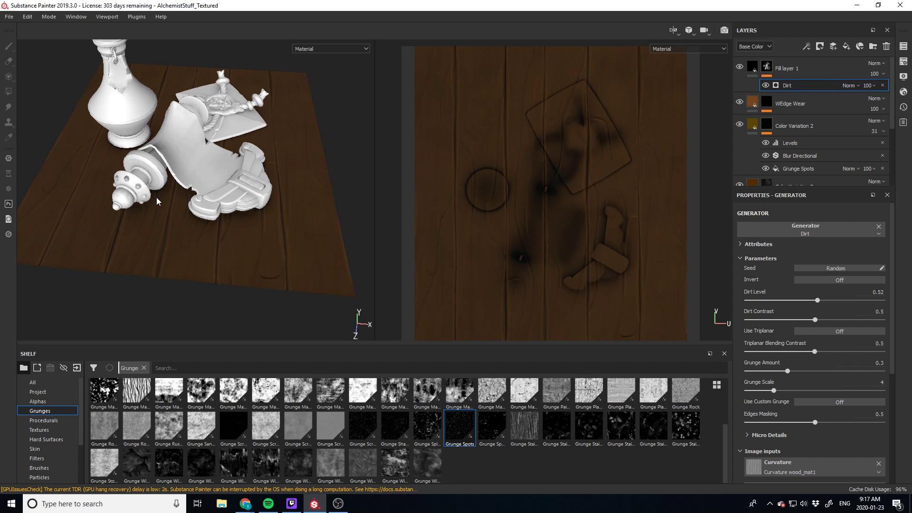
{"action": "right_click_drag", "start_coordinate": [330, 248], "coordinate": [285, 230], "text": "alt"}
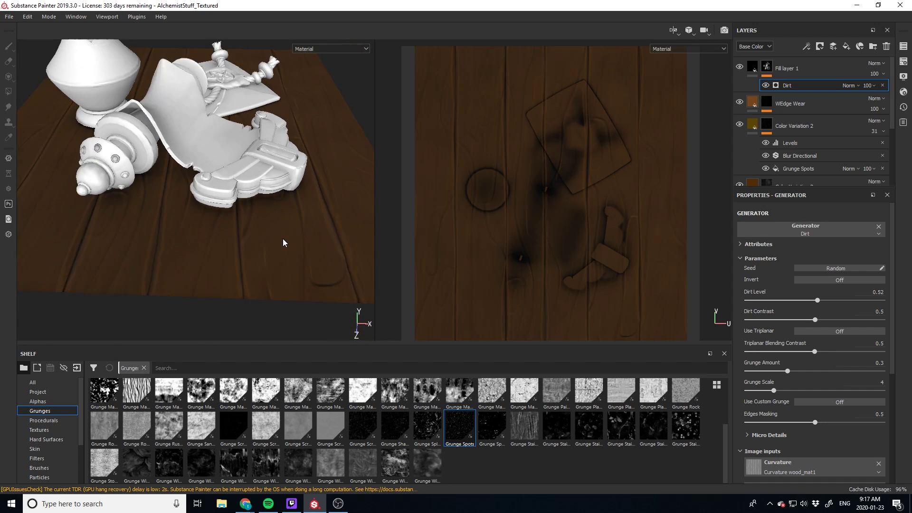
{"action": "left_click_drag", "start_coordinate": [283, 243], "coordinate": [272, 227], "text": "alt"}
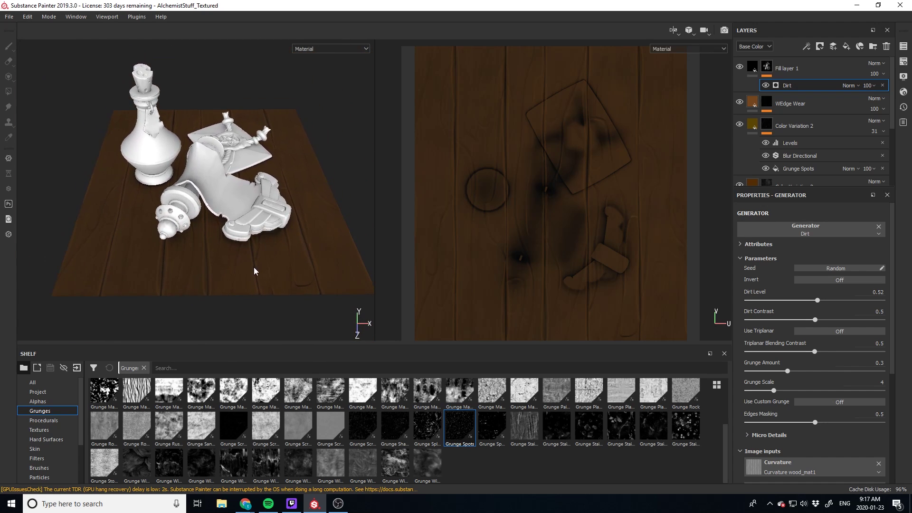
{"action": "left_click_drag", "start_coordinate": [255, 271], "coordinate": [274, 249], "text": "alt"}
Step: Hide the panels with Tab and orbit around the props to inspect the grime on the planks
{"action": "key", "text": "Tab"}
{"action": "left_click_drag", "start_coordinate": [318, 218], "coordinate": [275, 295], "text": "alt"}
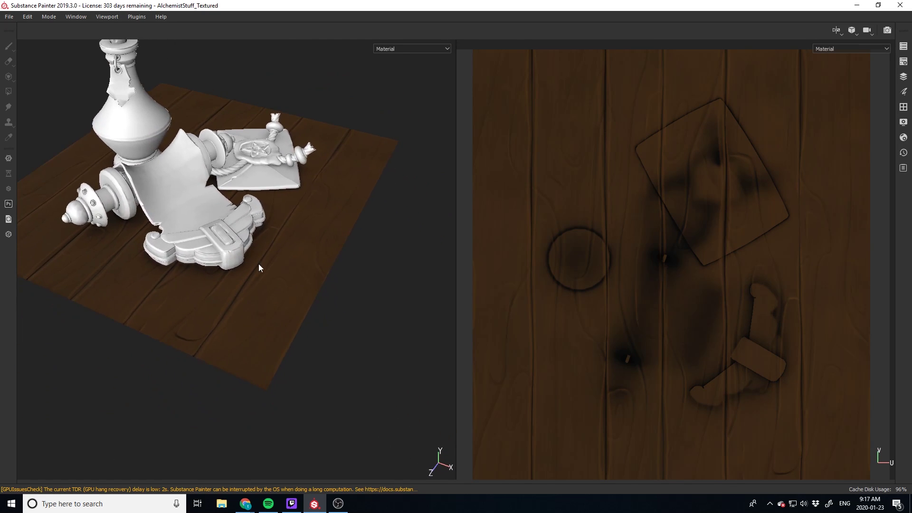
{"action": "scroll", "coordinate": [259, 267], "scroll_direction": "up", "scroll_amount": 5}
{"action": "scroll", "coordinate": [258, 267], "scroll_direction": "down", "scroll_amount": 6}
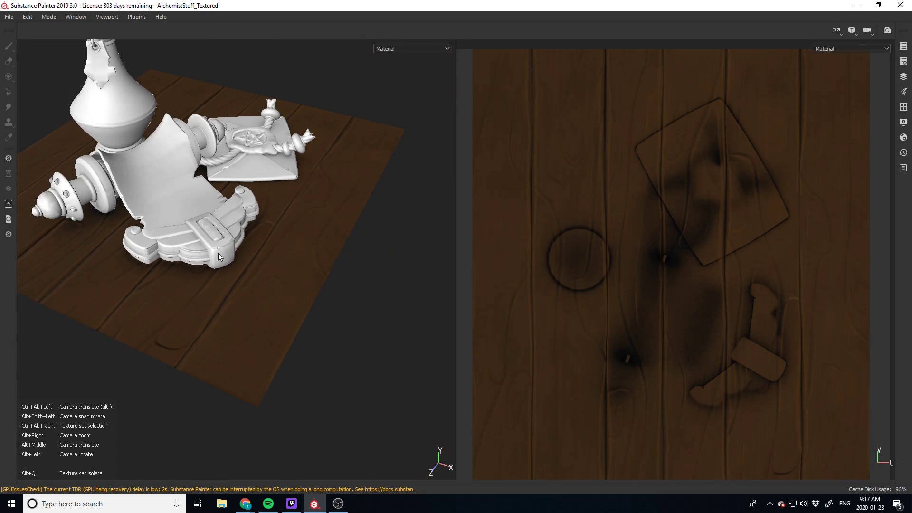
{"action": "left_click_drag", "start_coordinate": [217, 256], "coordinate": [304, 284], "text": "alt"}
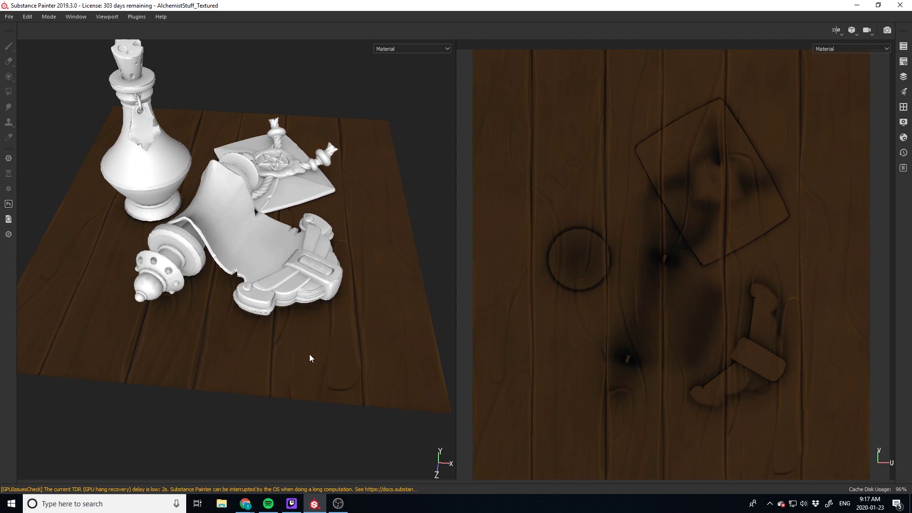
{"action": "left_click_drag", "start_coordinate": [309, 355], "coordinate": [254, 359], "text": "alt"}
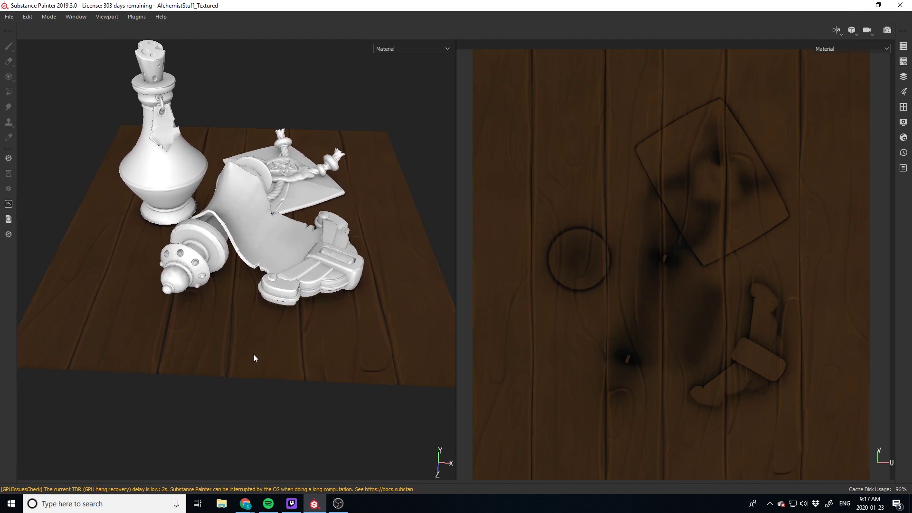
{"action": "middle_click_drag", "start_coordinate": [285, 350], "coordinate": [270, 346], "text": "alt"}
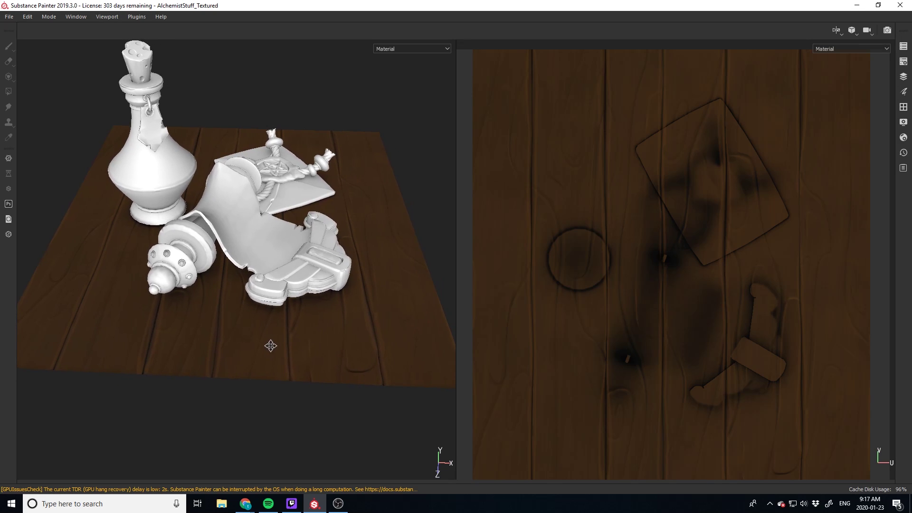